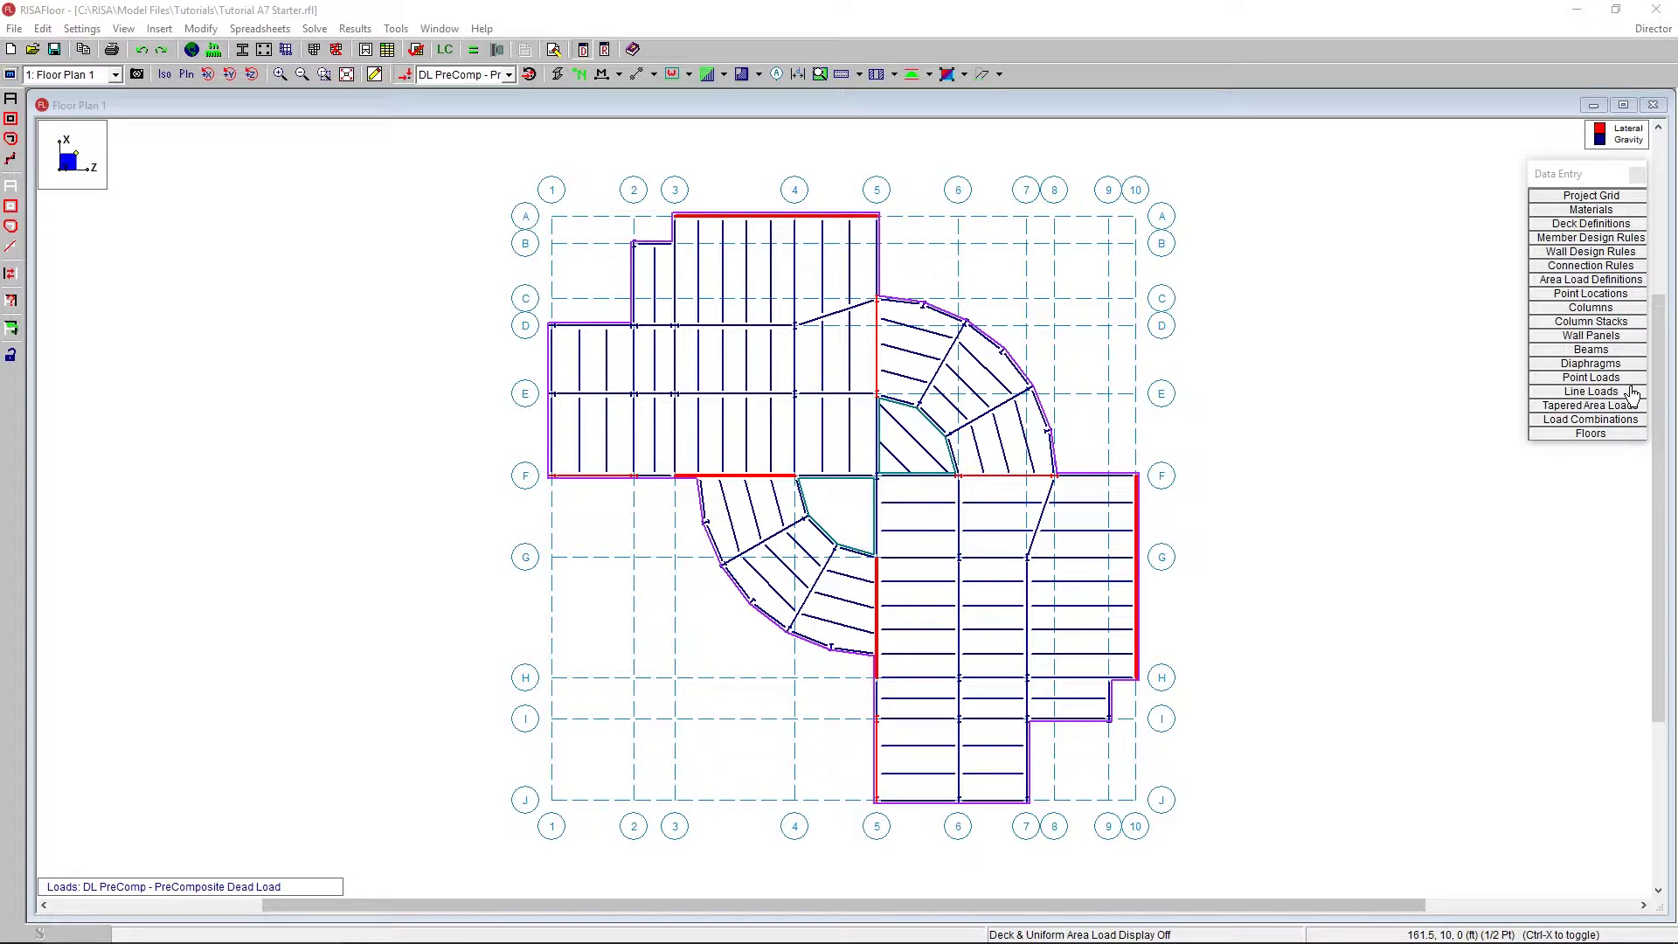
# - Bring up the Uniform Area Loads table and set Office's pre-composite dead load to .01
pyautogui.click(1611, 280)
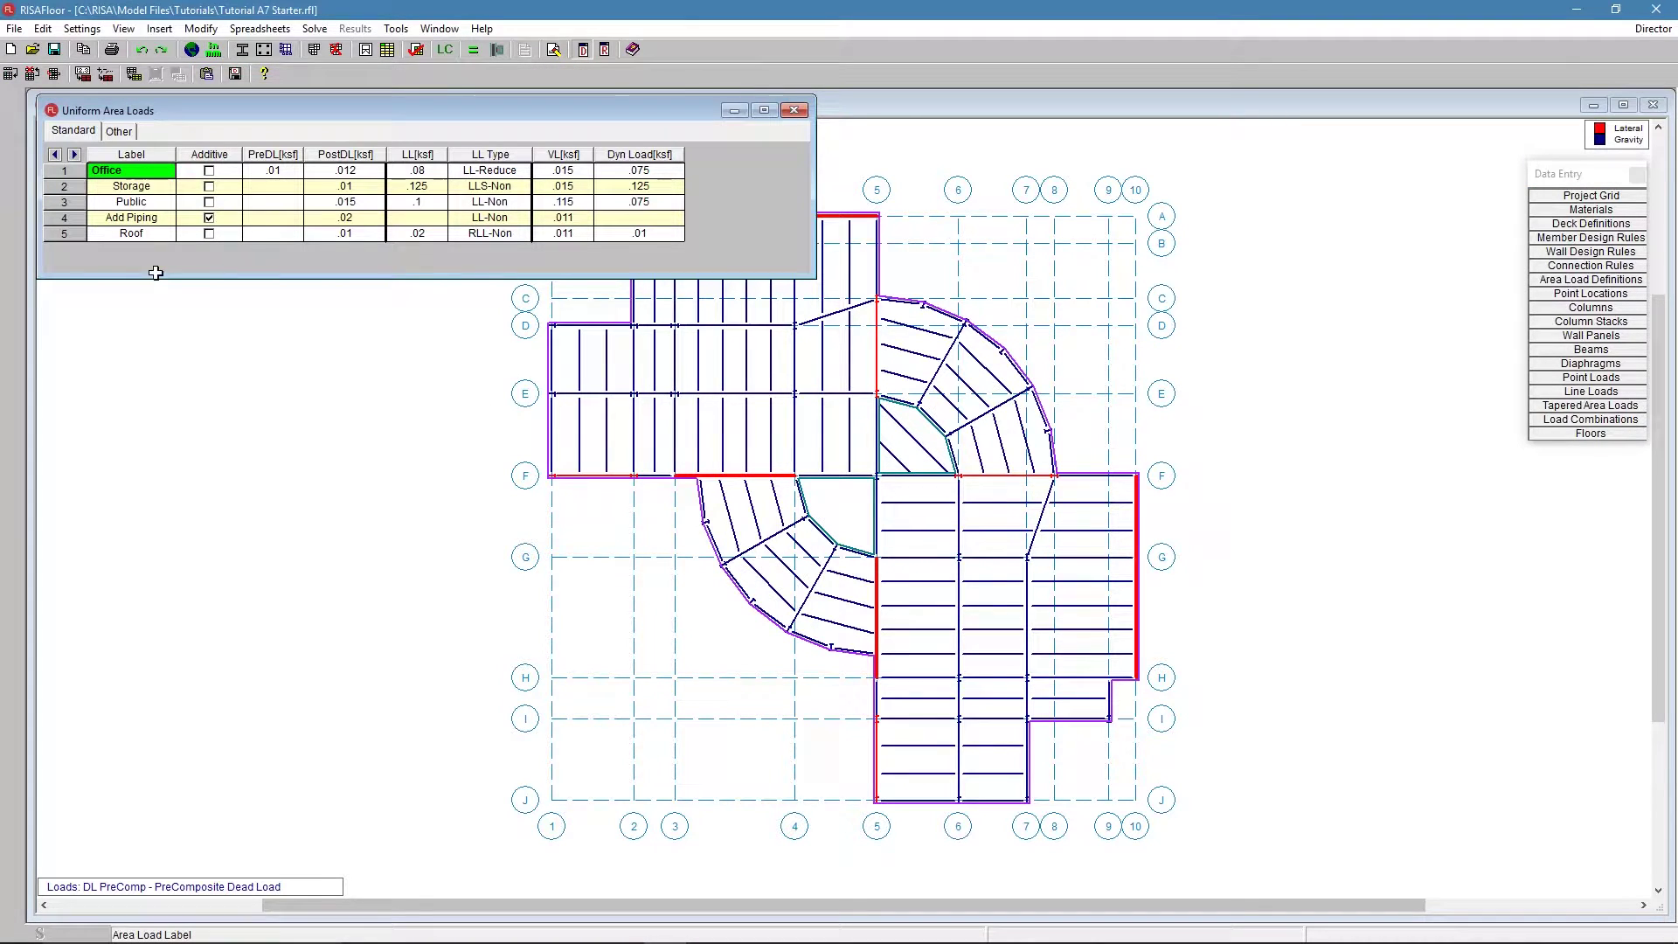
pyautogui.moveTo(136, 187); pyautogui.dragTo(140, 234)
pyautogui.click(167, 173)
pyautogui.click(275, 170)
pyautogui.write('.01')
# - Open the Floors table beside the area loads and review Floor Plan 1's default Office load
pyautogui.click(1586, 433)
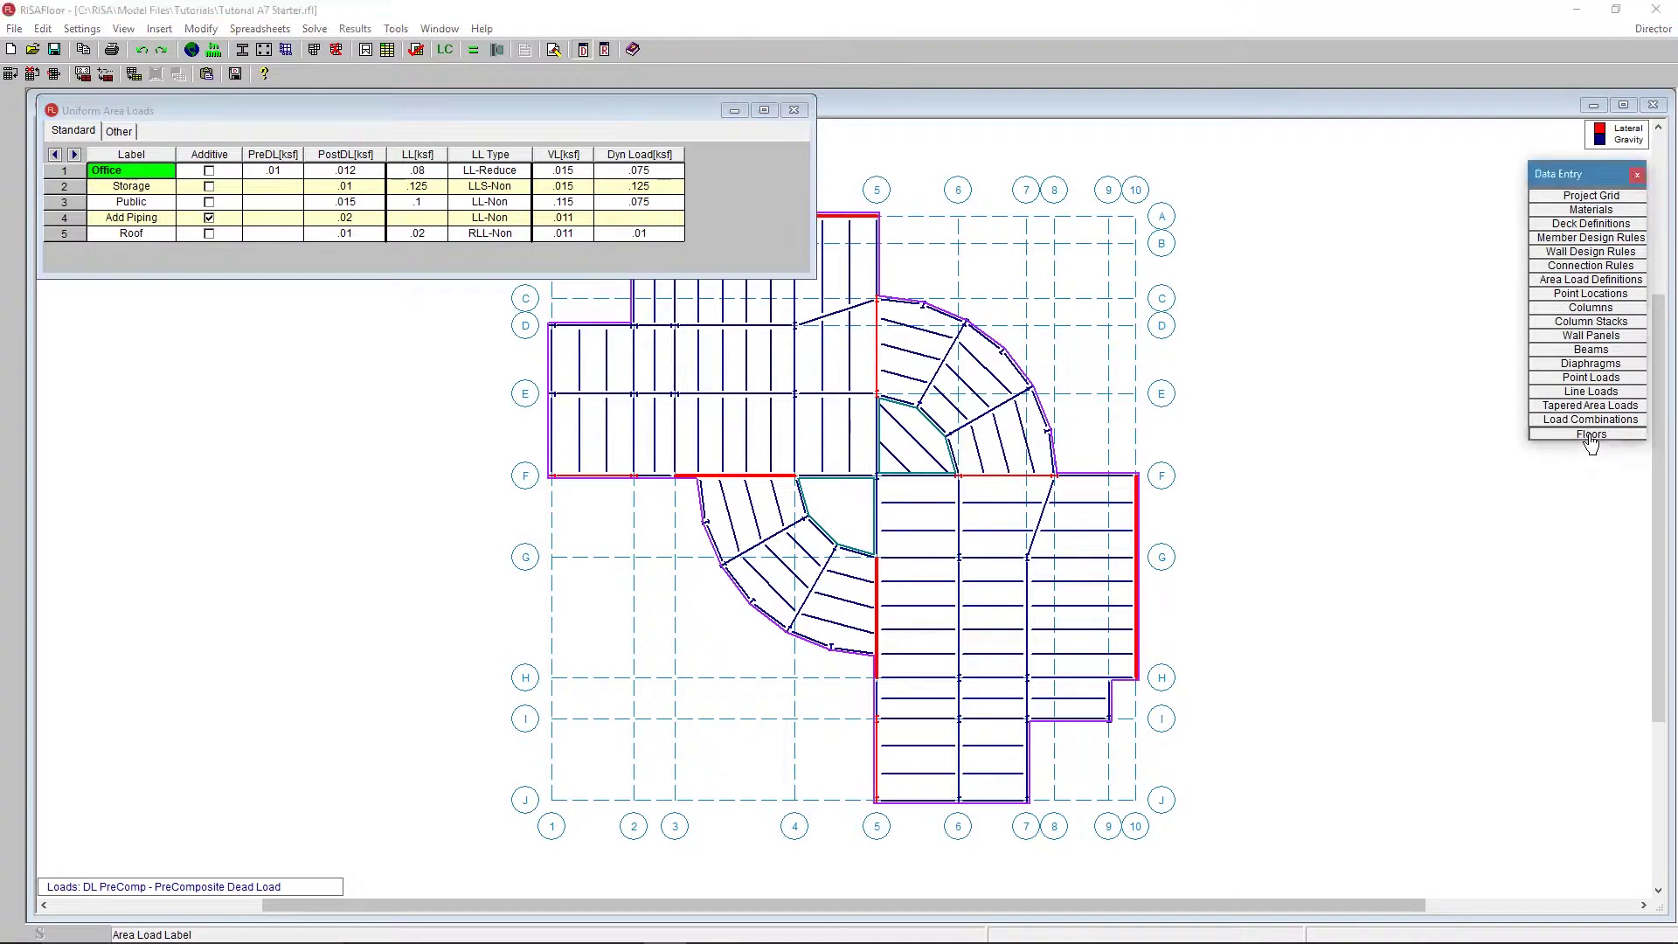
pyautogui.moveTo(537, 330); pyautogui.dragTo(320, 296)
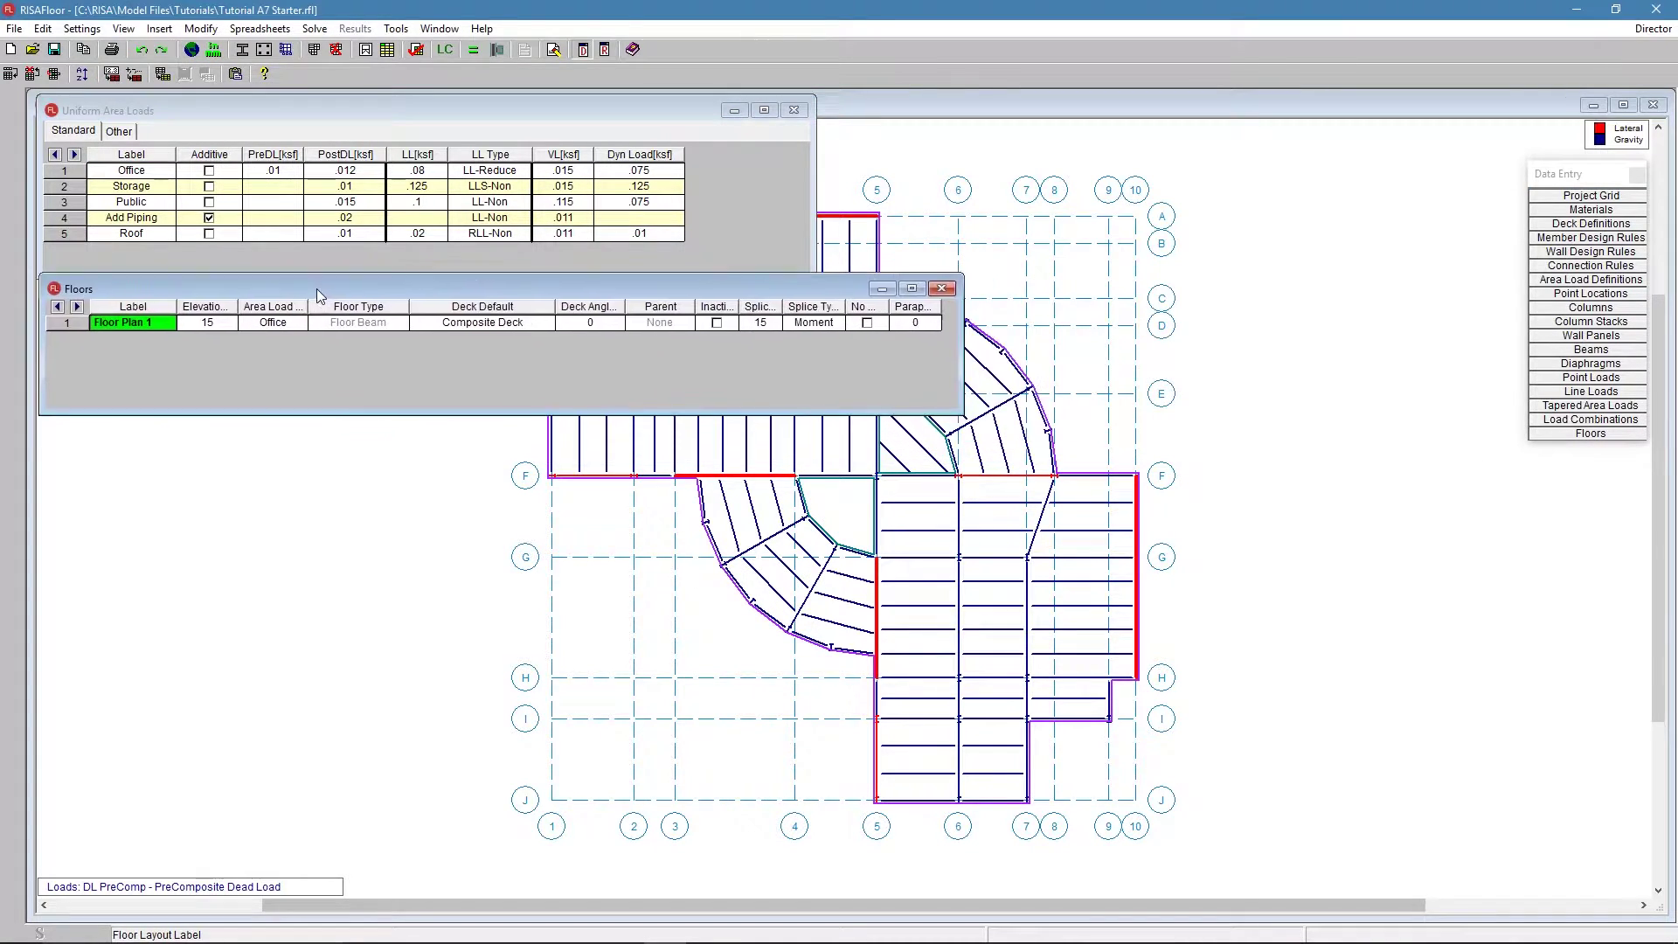
pyautogui.click(259, 322)
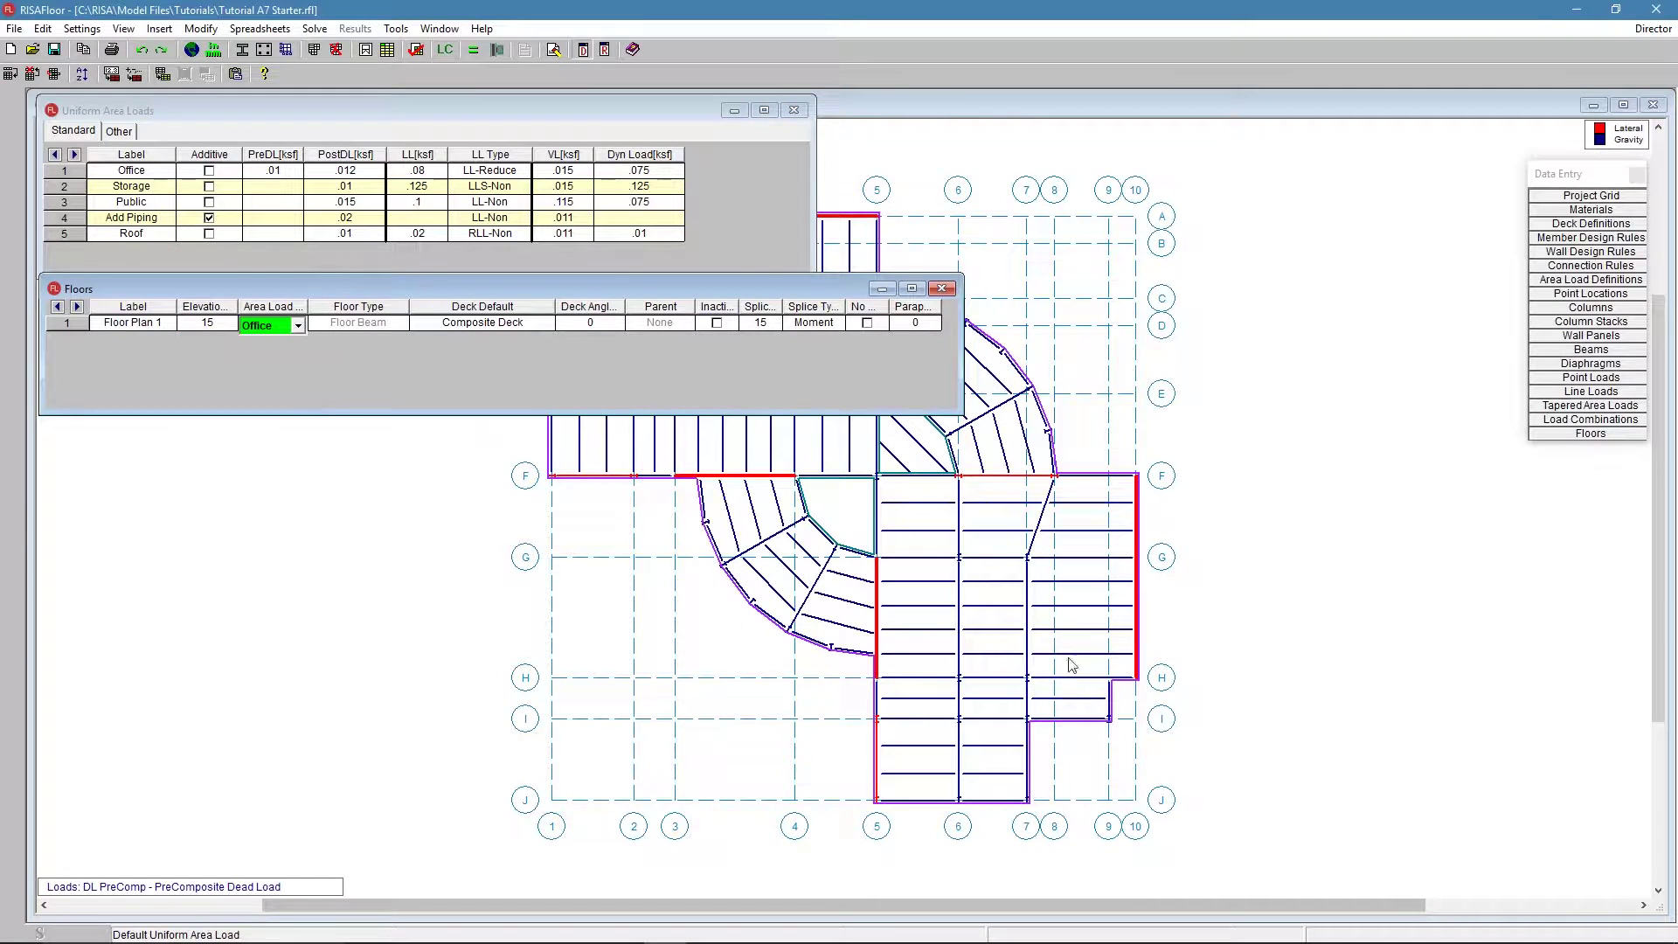
pyautogui.moveTo(131, 170); pyautogui.dragTo(674, 168)
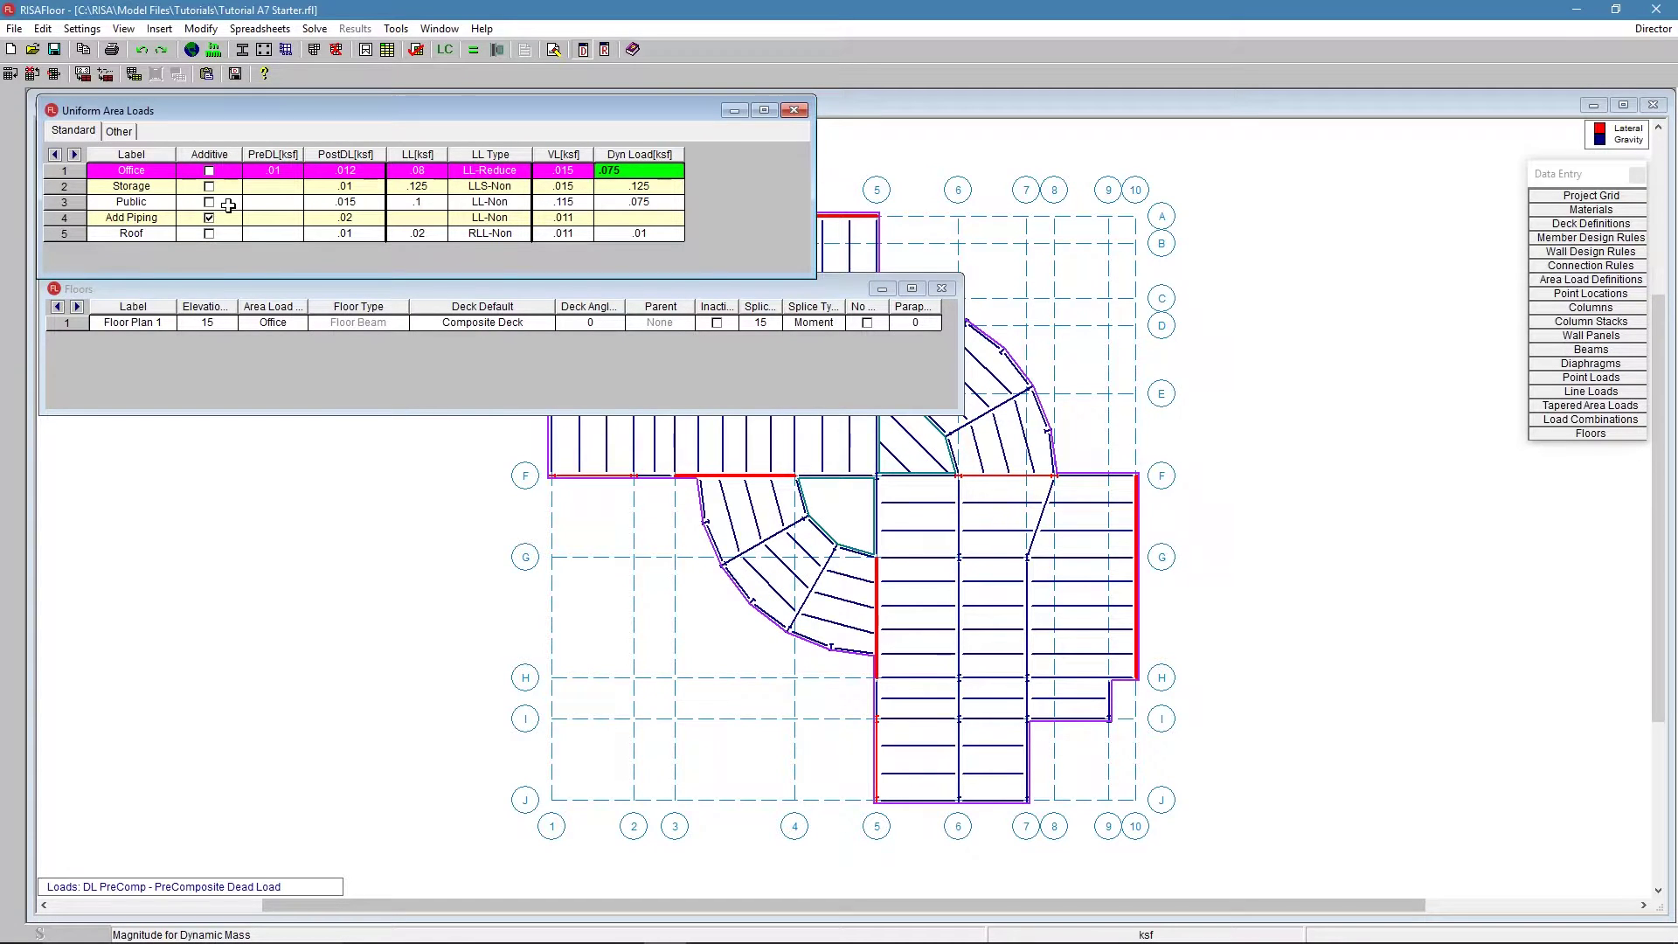
pyautogui.click(140, 170)
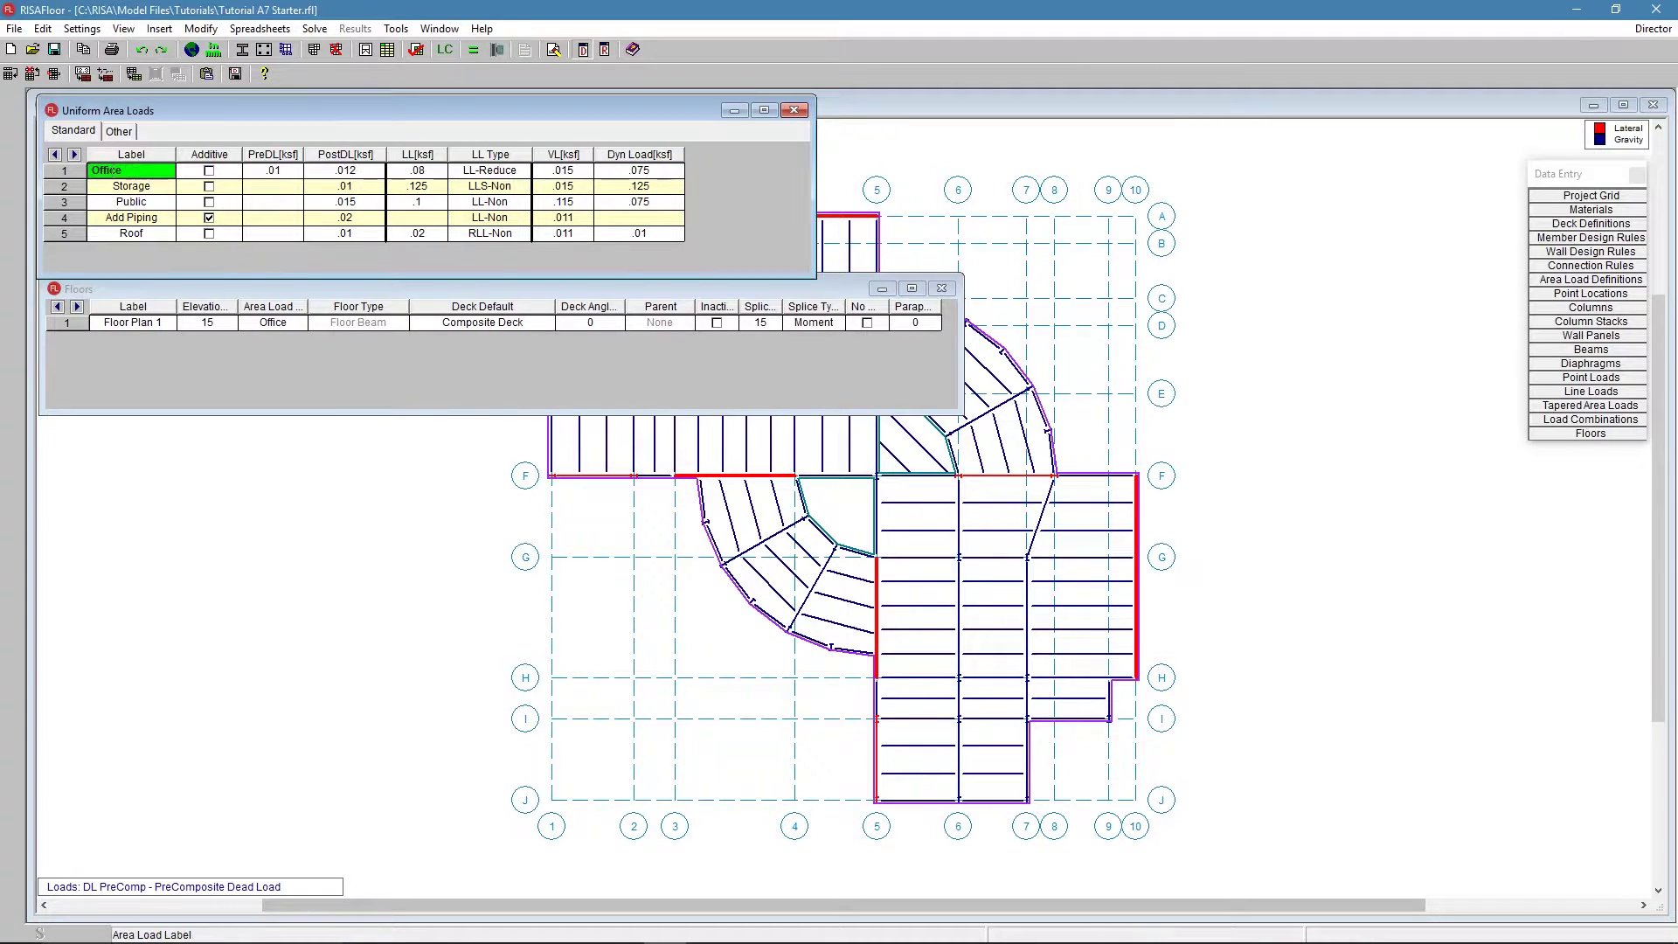
pyautogui.click(140, 205)
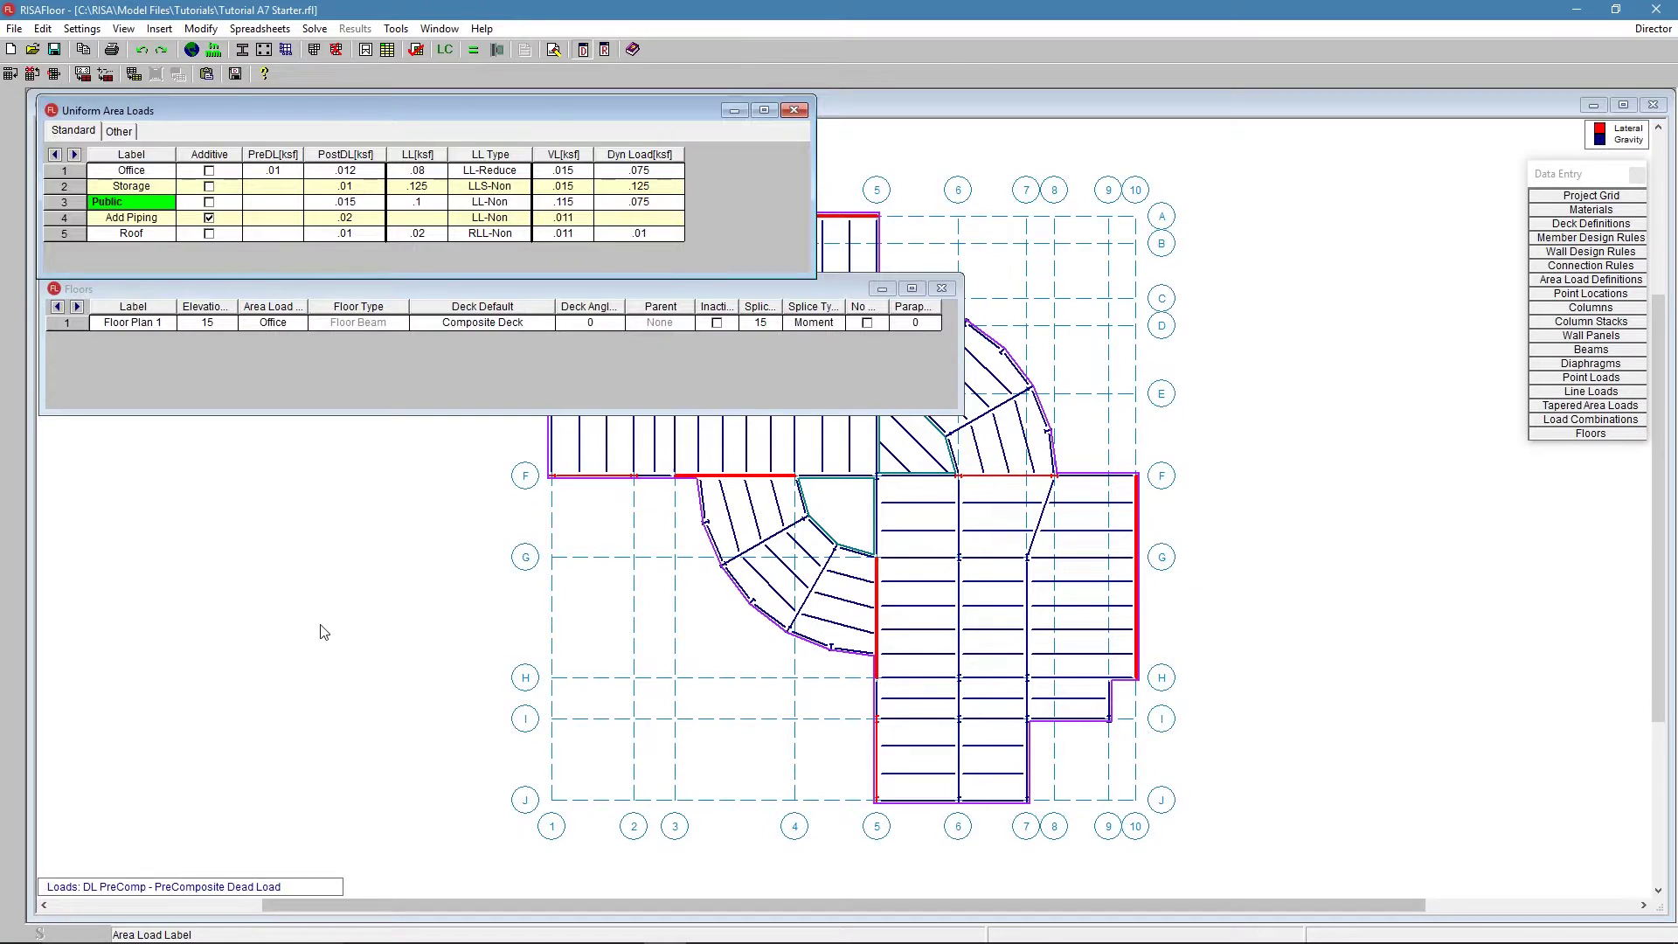
pyautogui.click(917, 194)
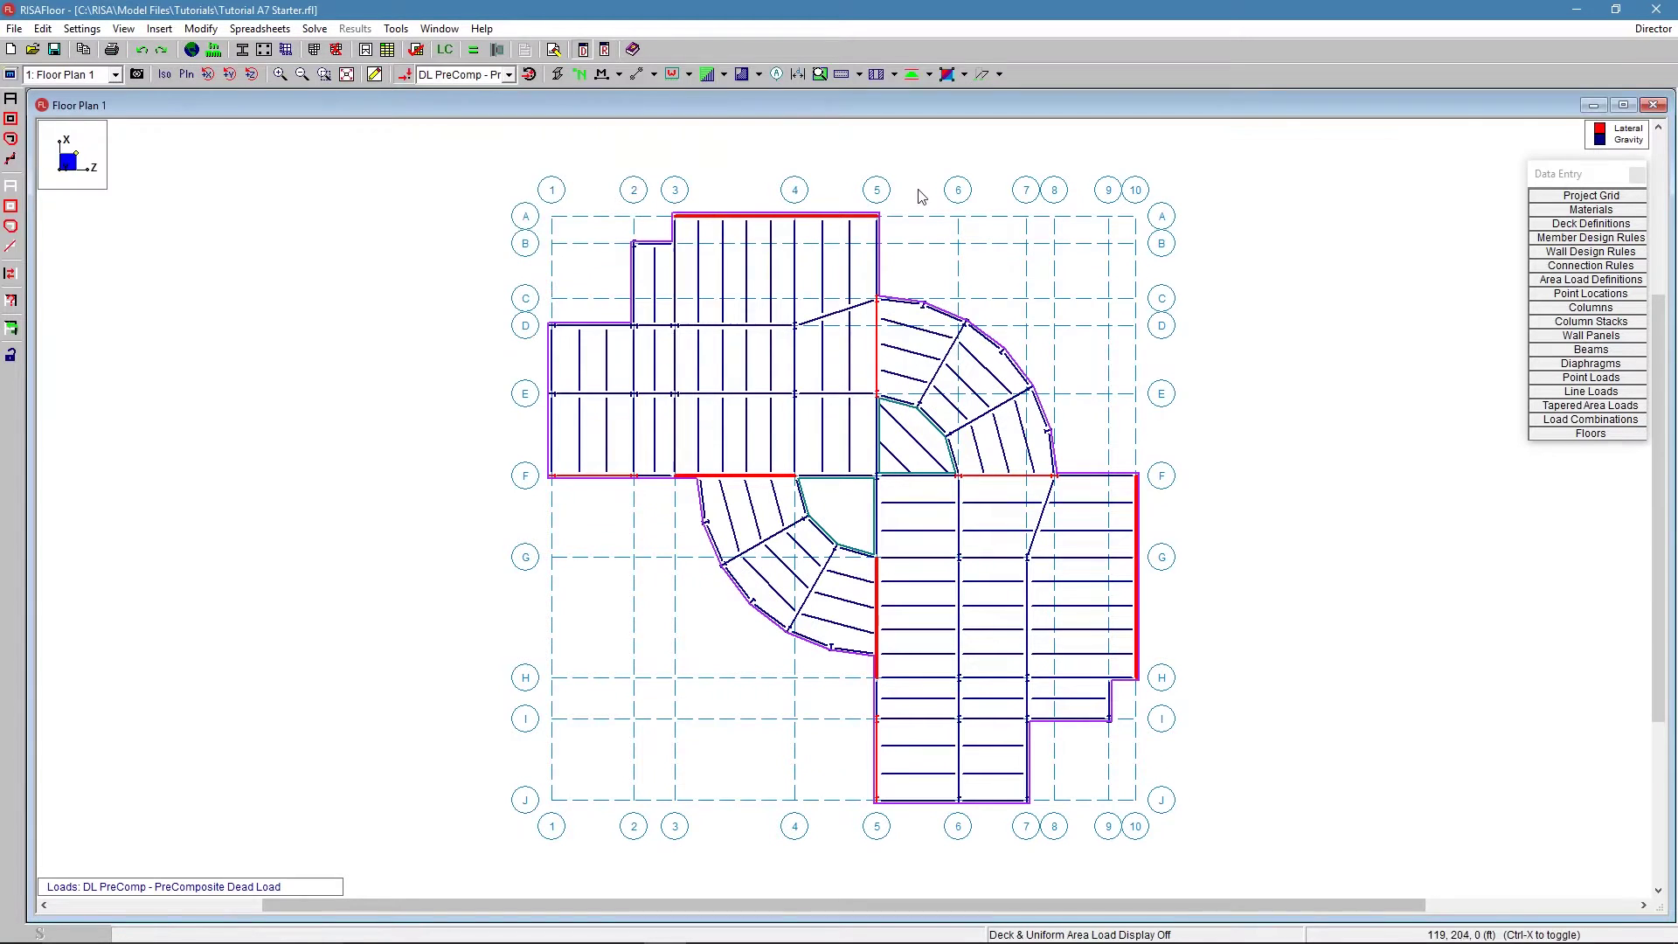
# - Show area load hatching without, then with, the default Office load, closing Data Entry to reveal the legend
pyautogui.click(759, 74)
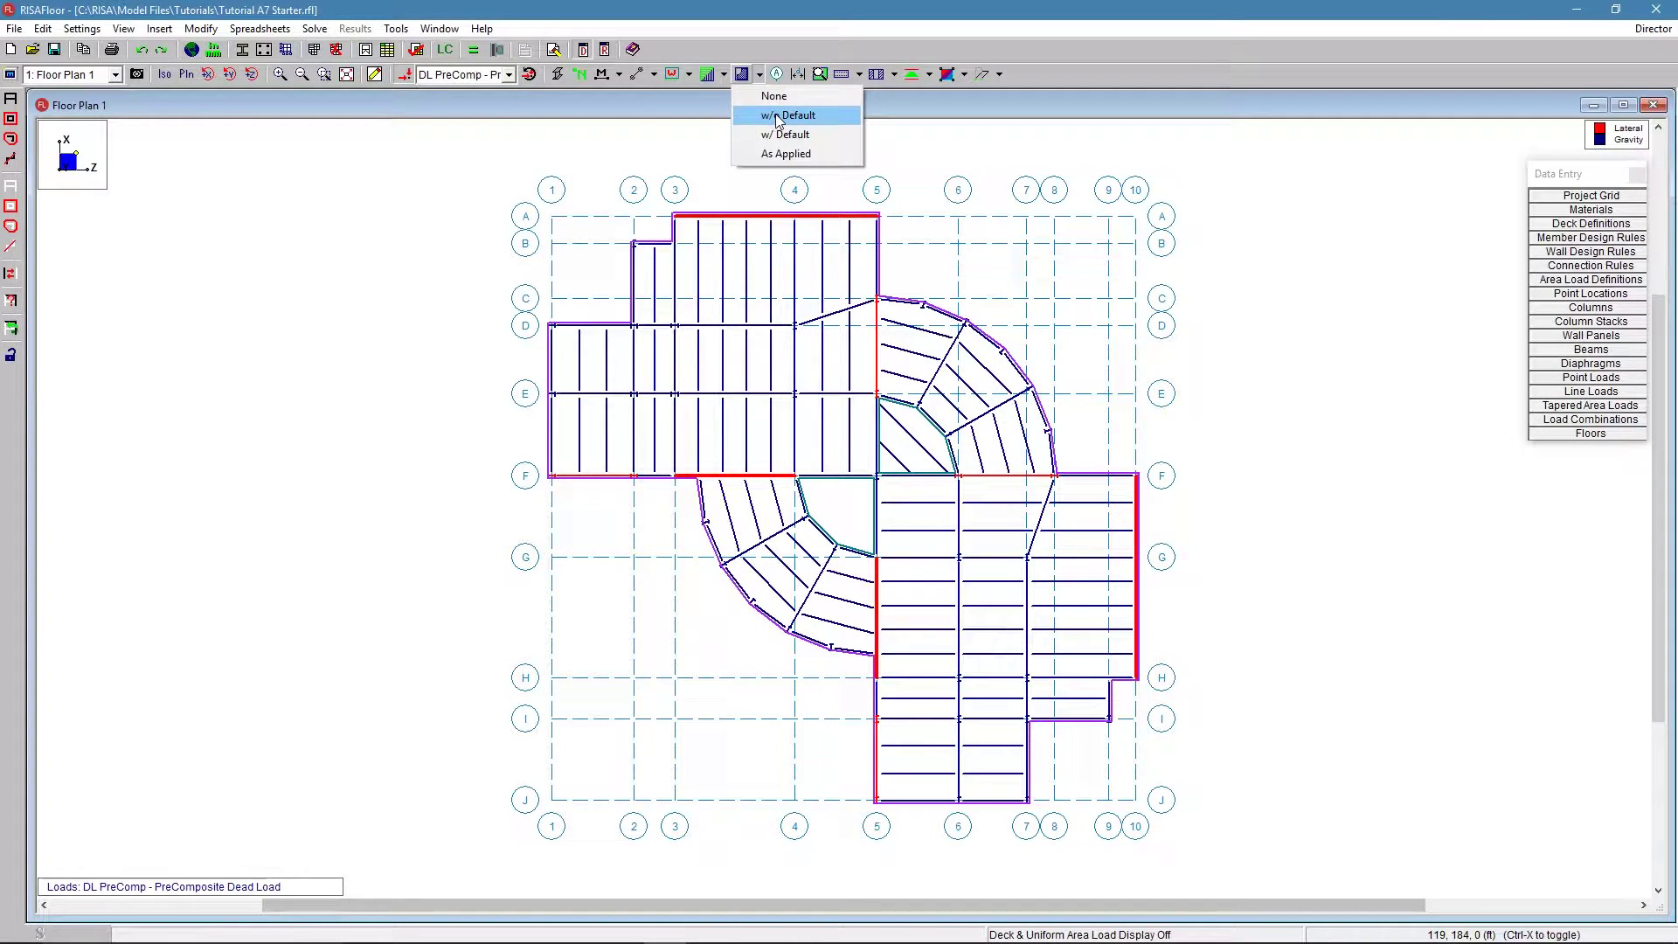
pyautogui.click(779, 116)
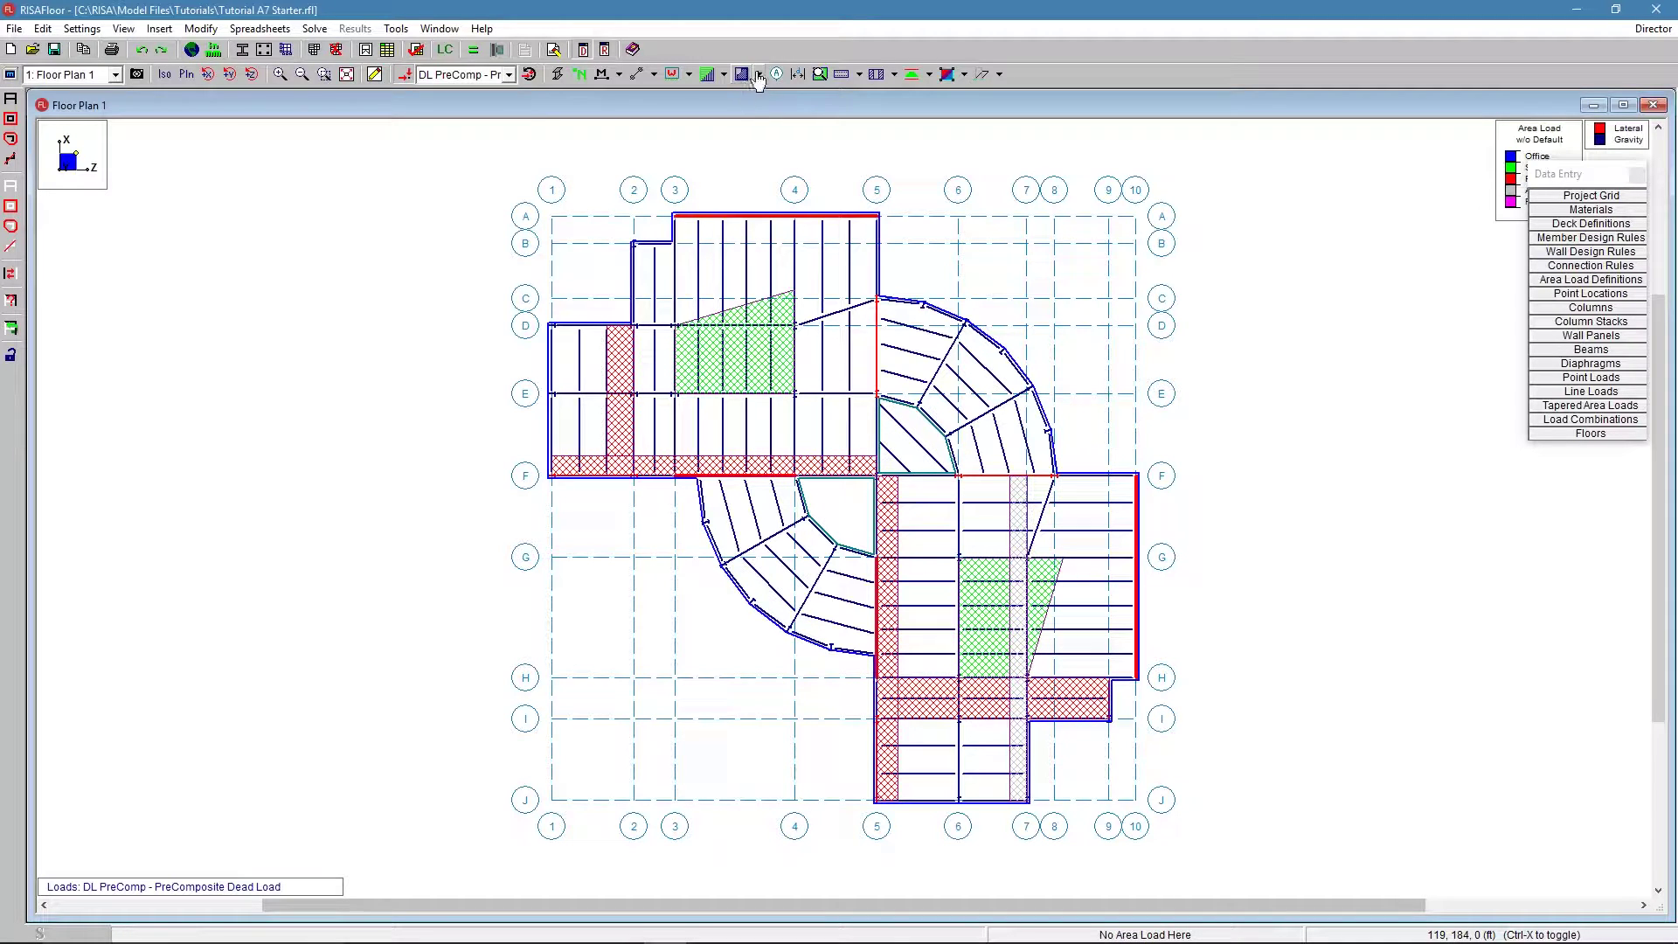
pyautogui.click(1638, 175)
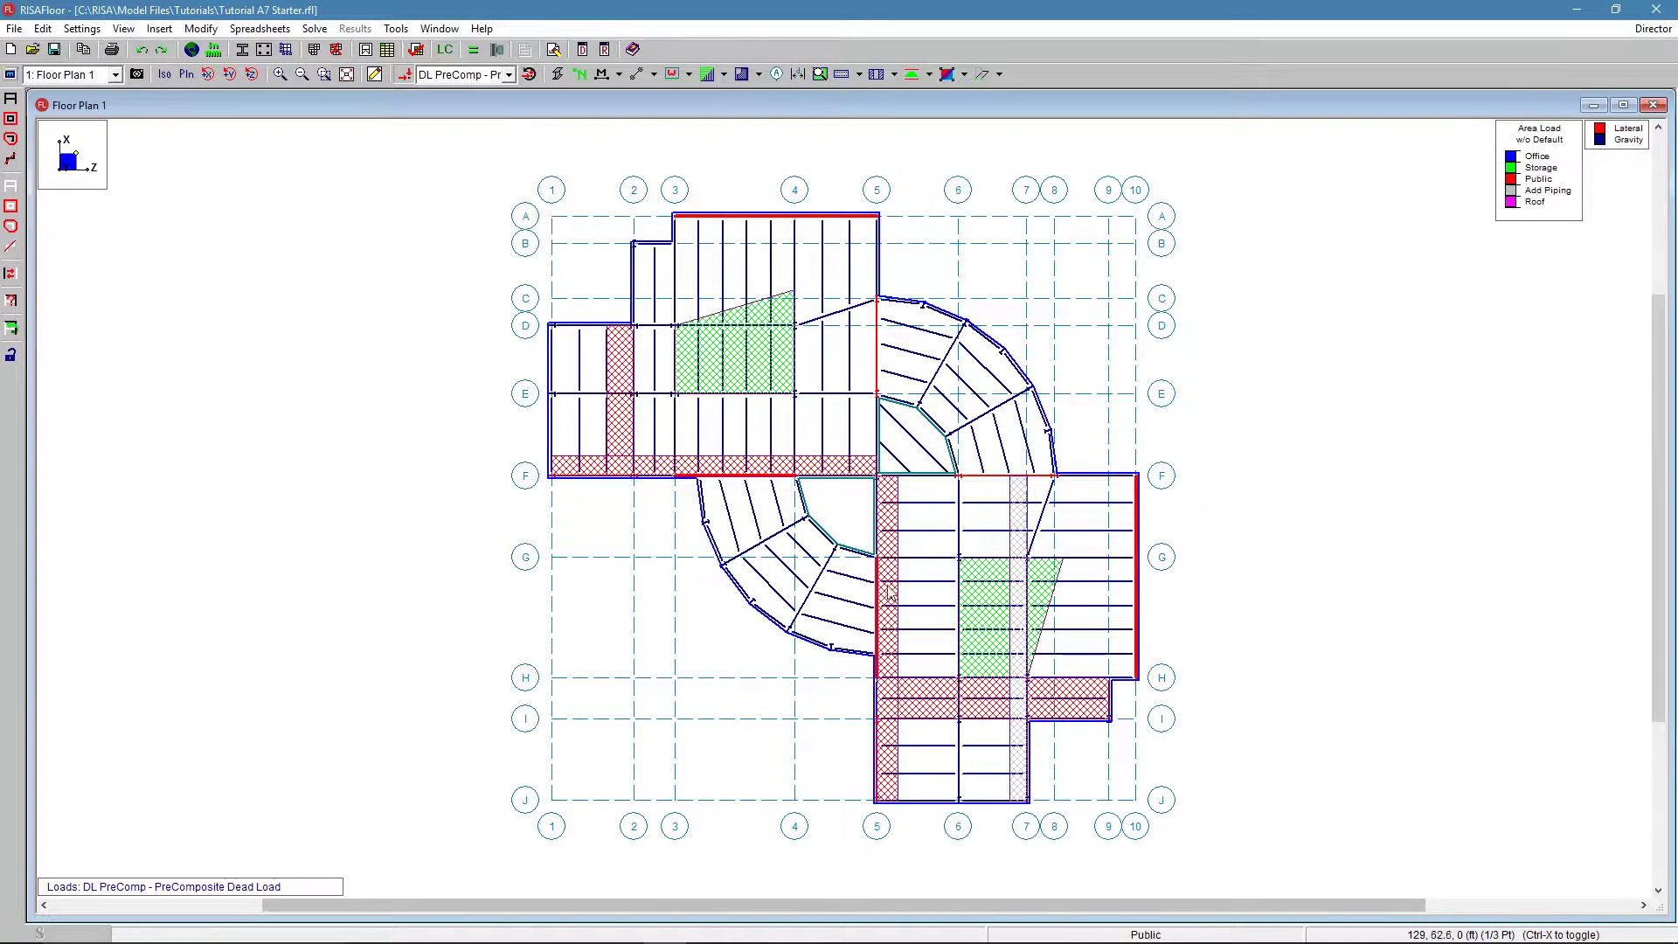
pyautogui.click(758, 74)
pyautogui.click(768, 135)
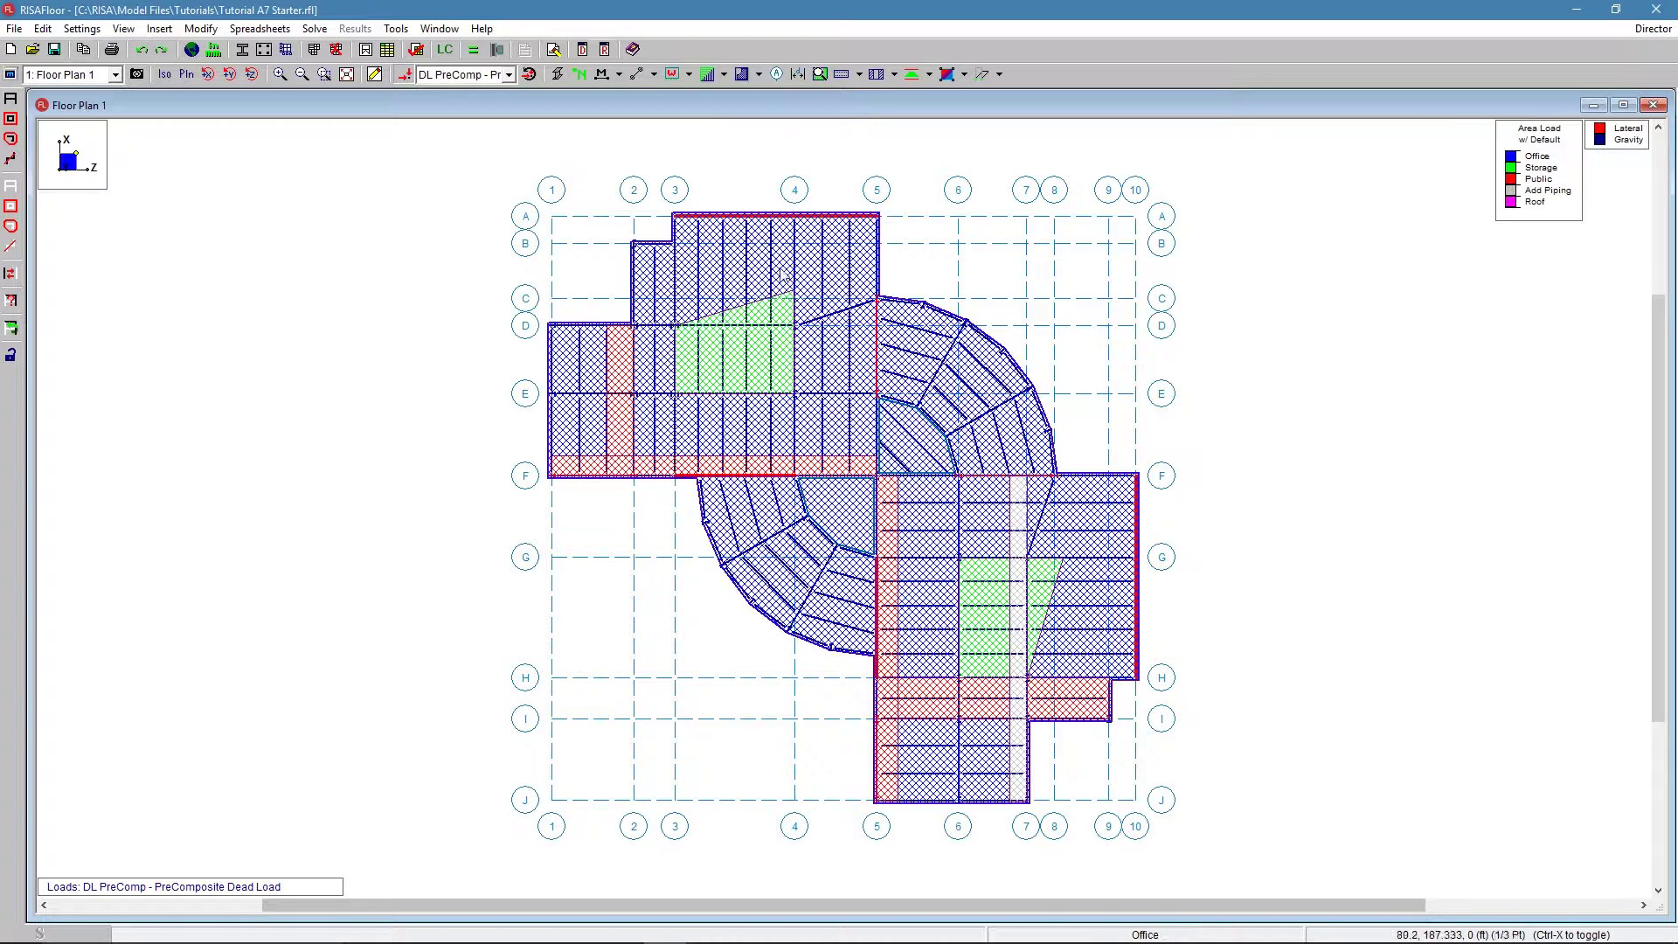
# - Turn off area load hatching and query the area loads at a point between grids D and E
pyautogui.click(820, 75)
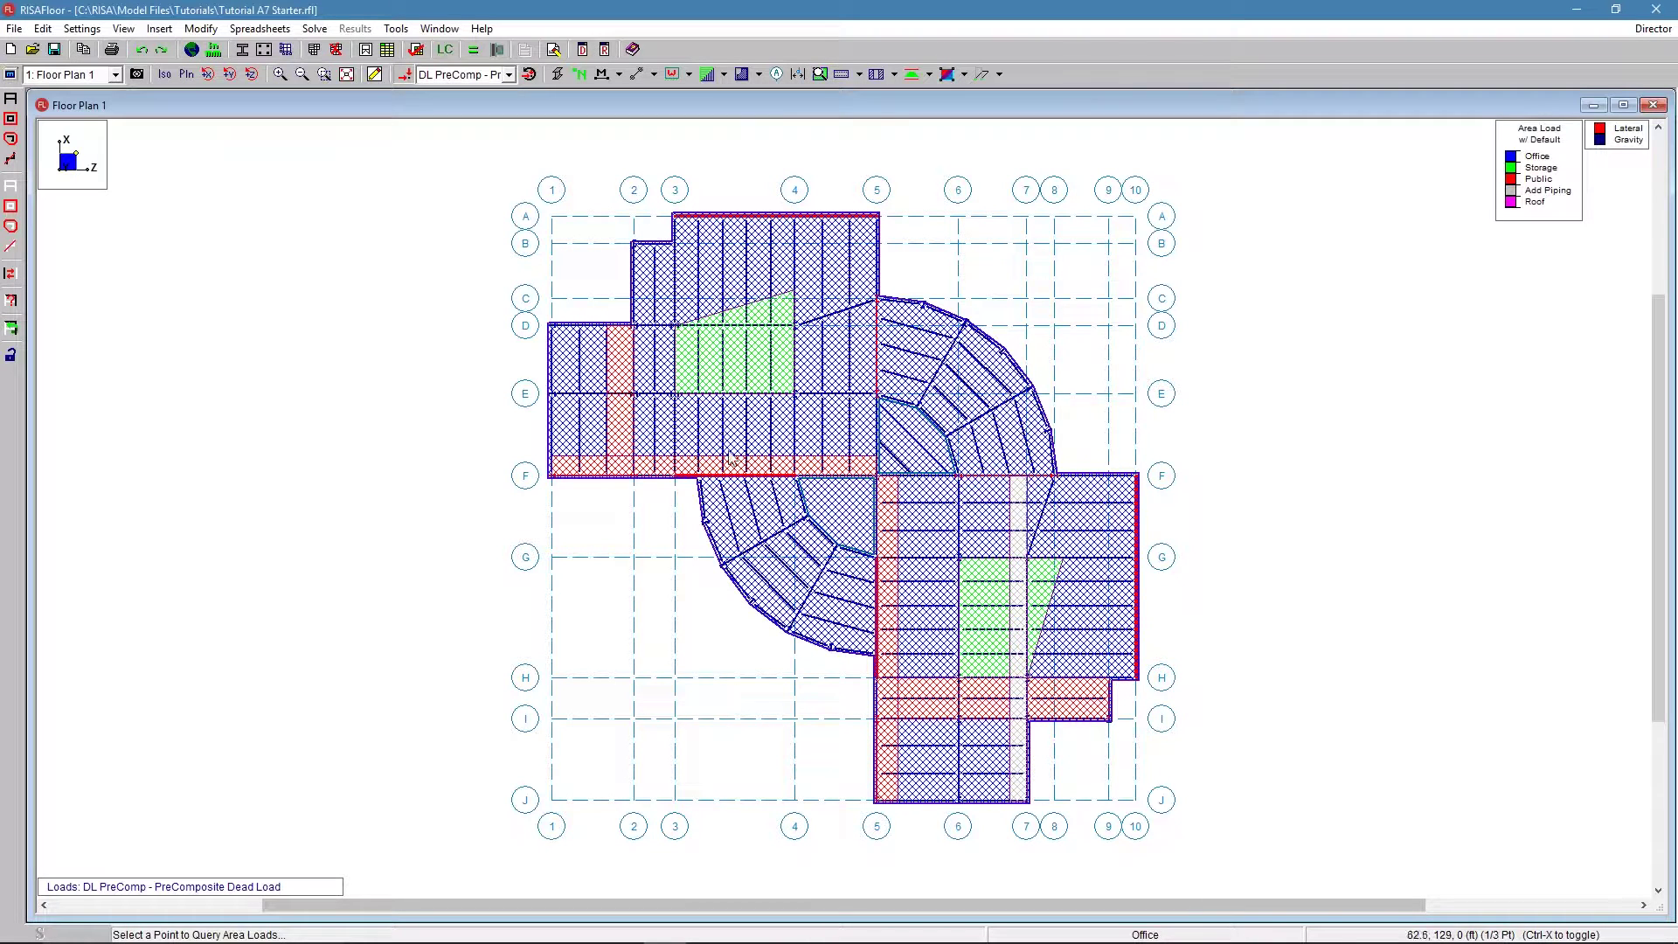
pyautogui.click(759, 75)
pyautogui.click(769, 95)
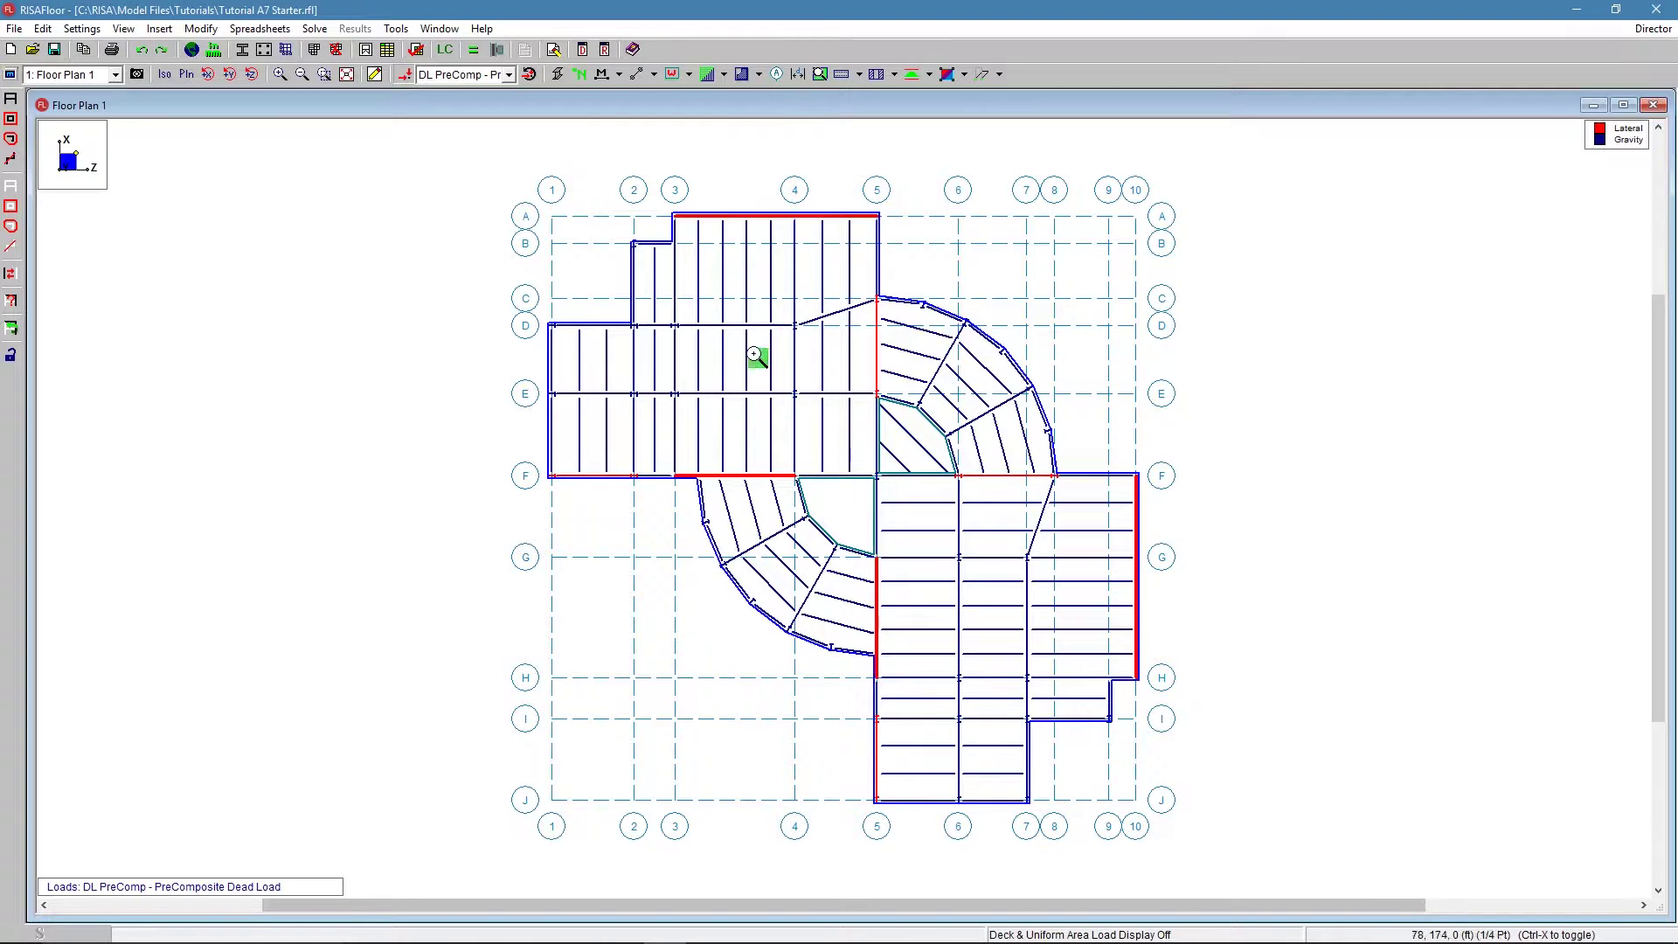
pyautogui.click(797, 304)
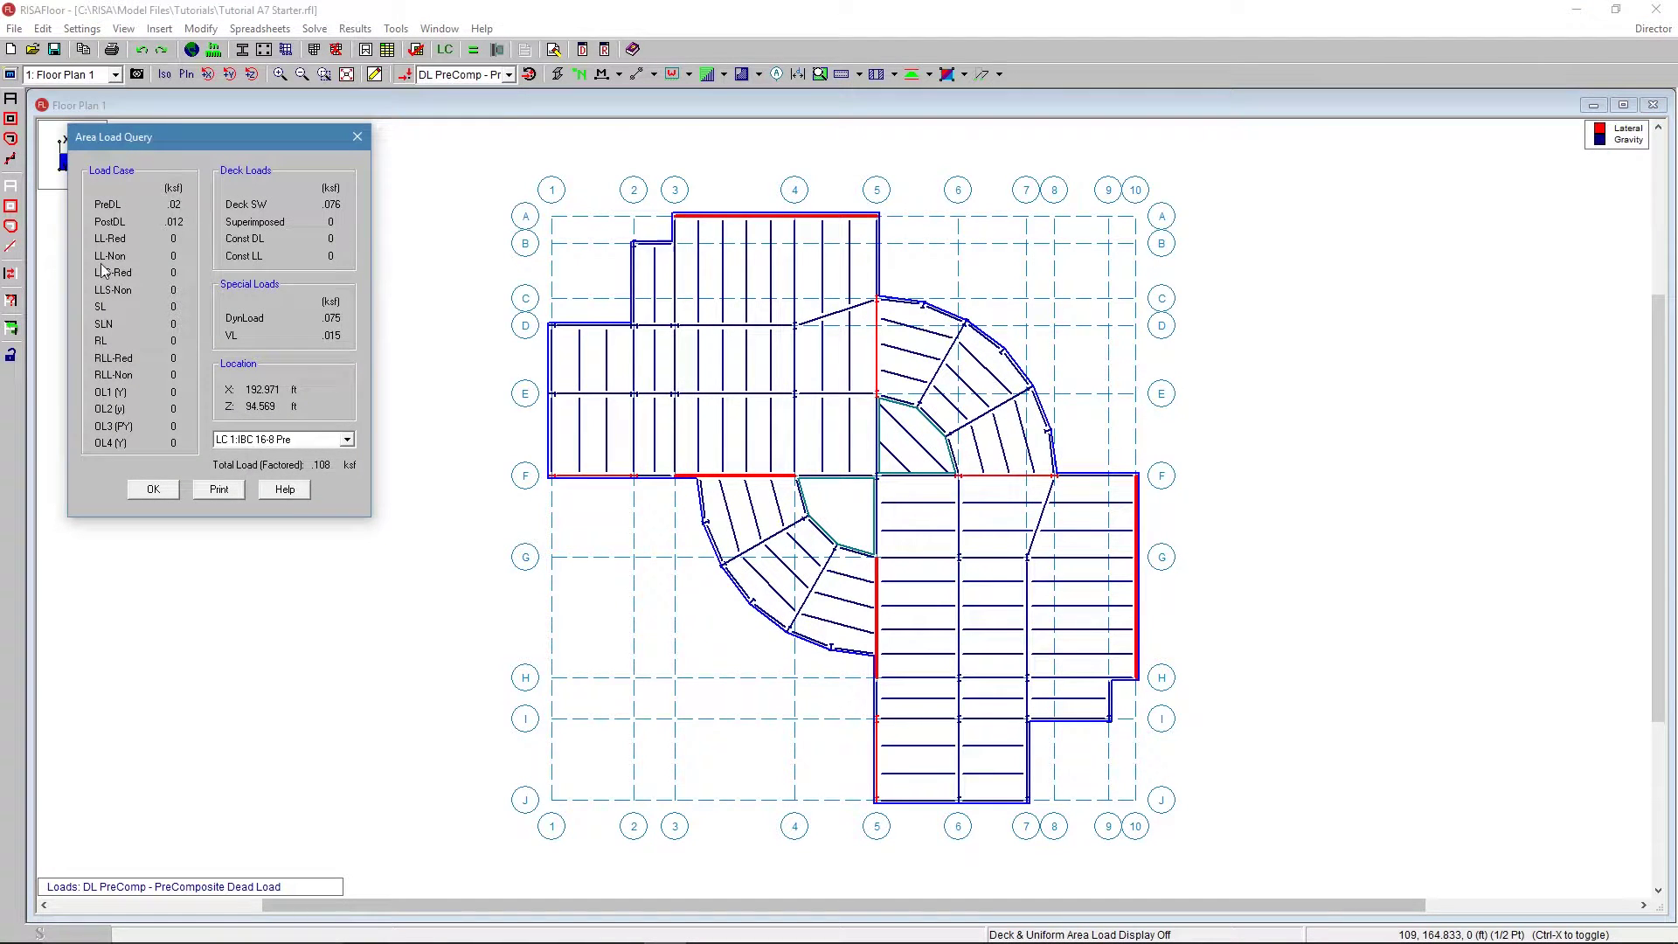
pyautogui.moveTo(137, 155); pyautogui.dragTo(275, 191)
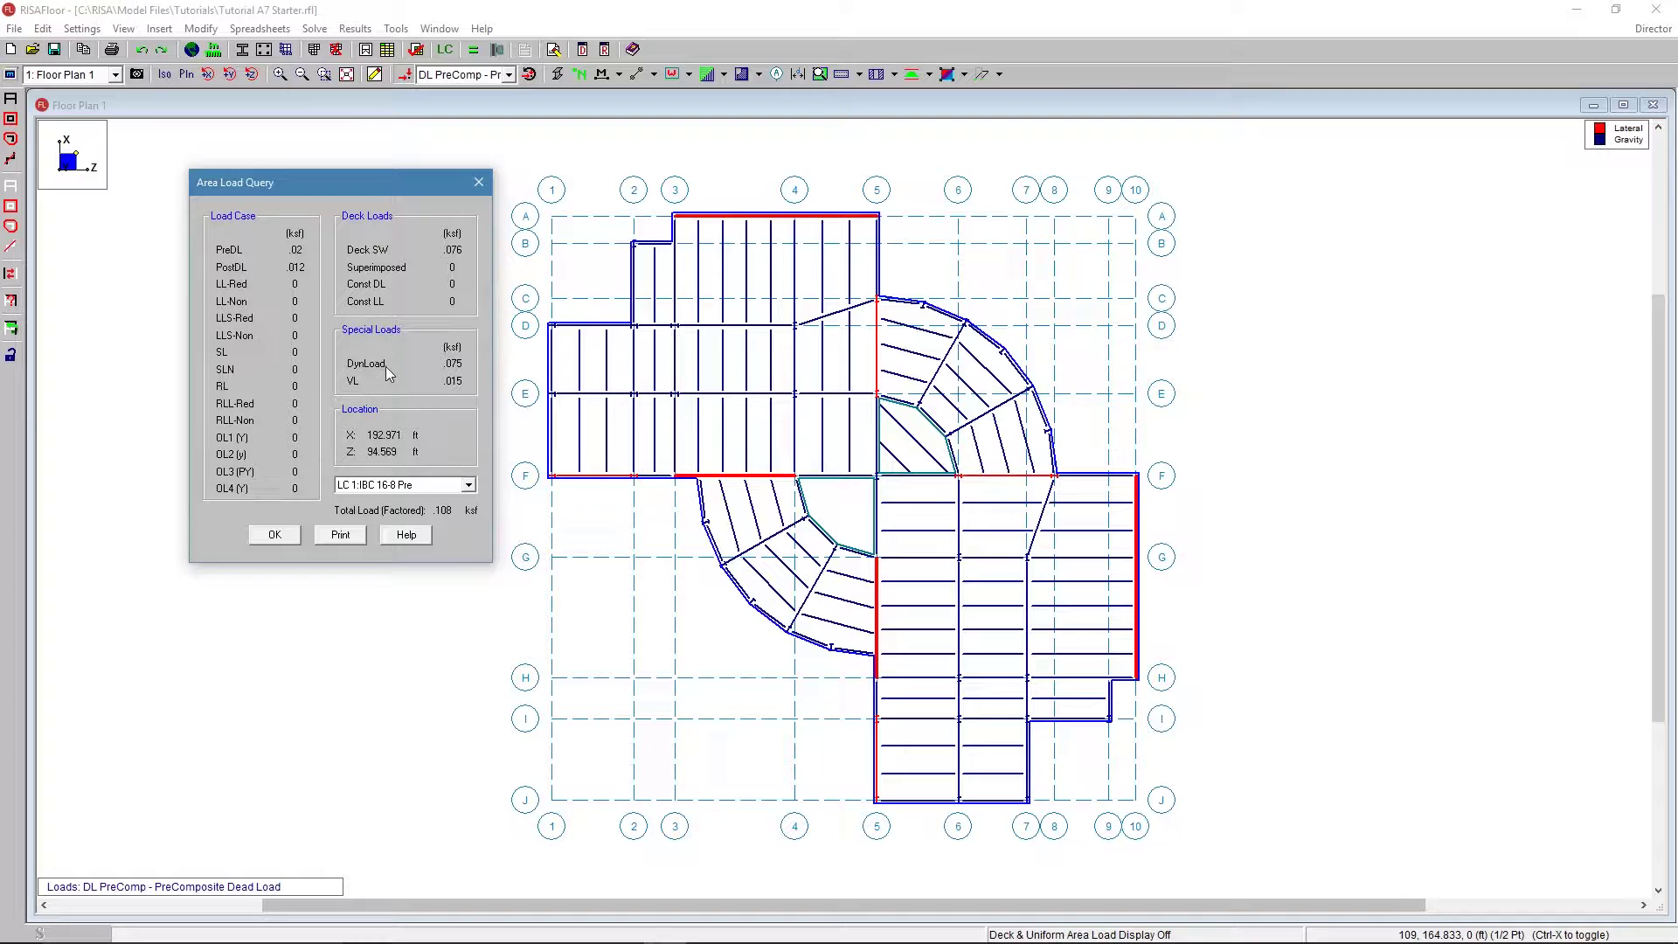
# - Step through load combinations LC 2, LC 4, LC 5 and LC 6 (.12 ksf factored), then dismiss
pyautogui.click(391, 486)
pyautogui.click(403, 514)
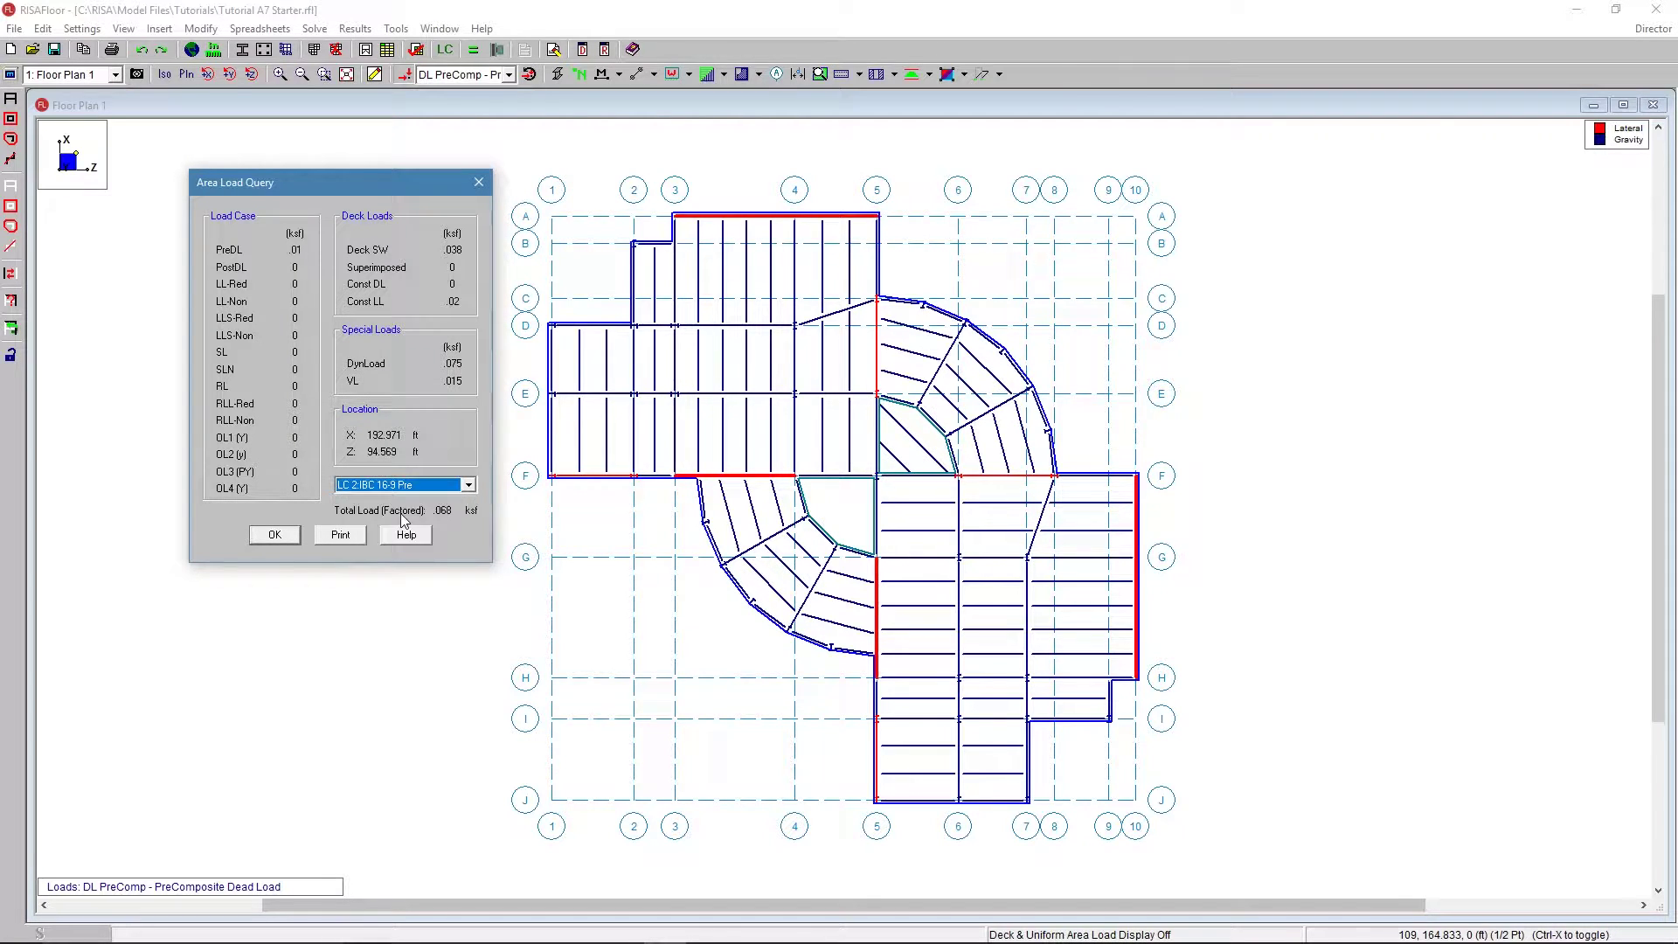
pyautogui.click(407, 486)
pyautogui.click(398, 530)
pyautogui.click(371, 487)
pyautogui.click(392, 535)
pyautogui.click(363, 487)
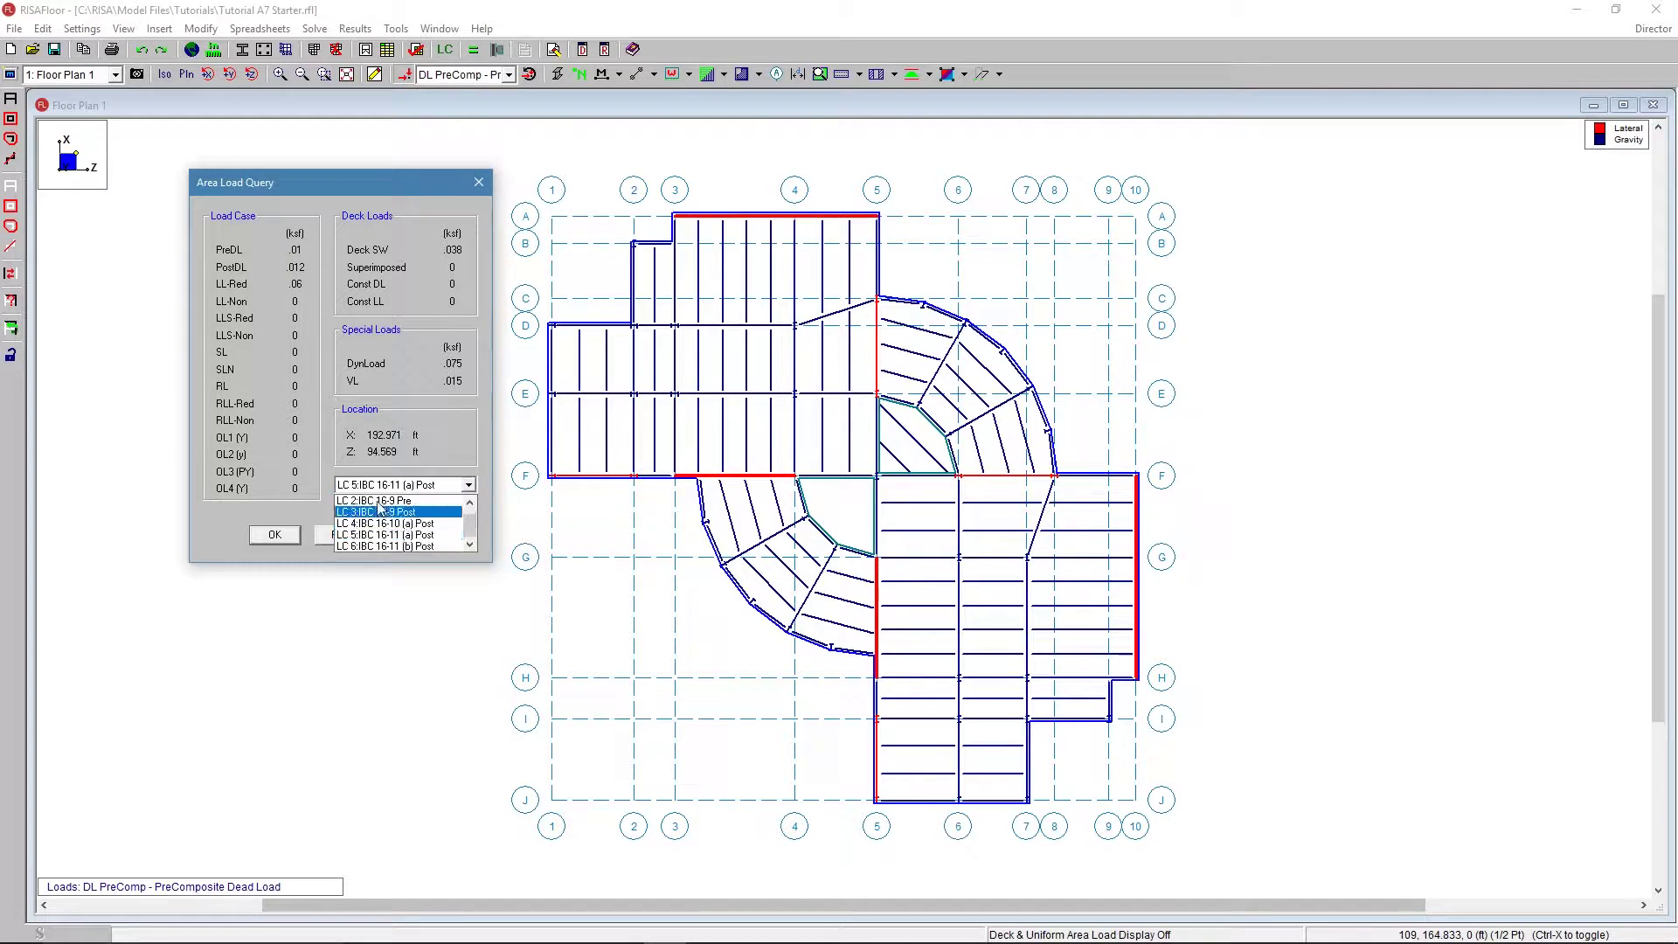
pyautogui.click(402, 553)
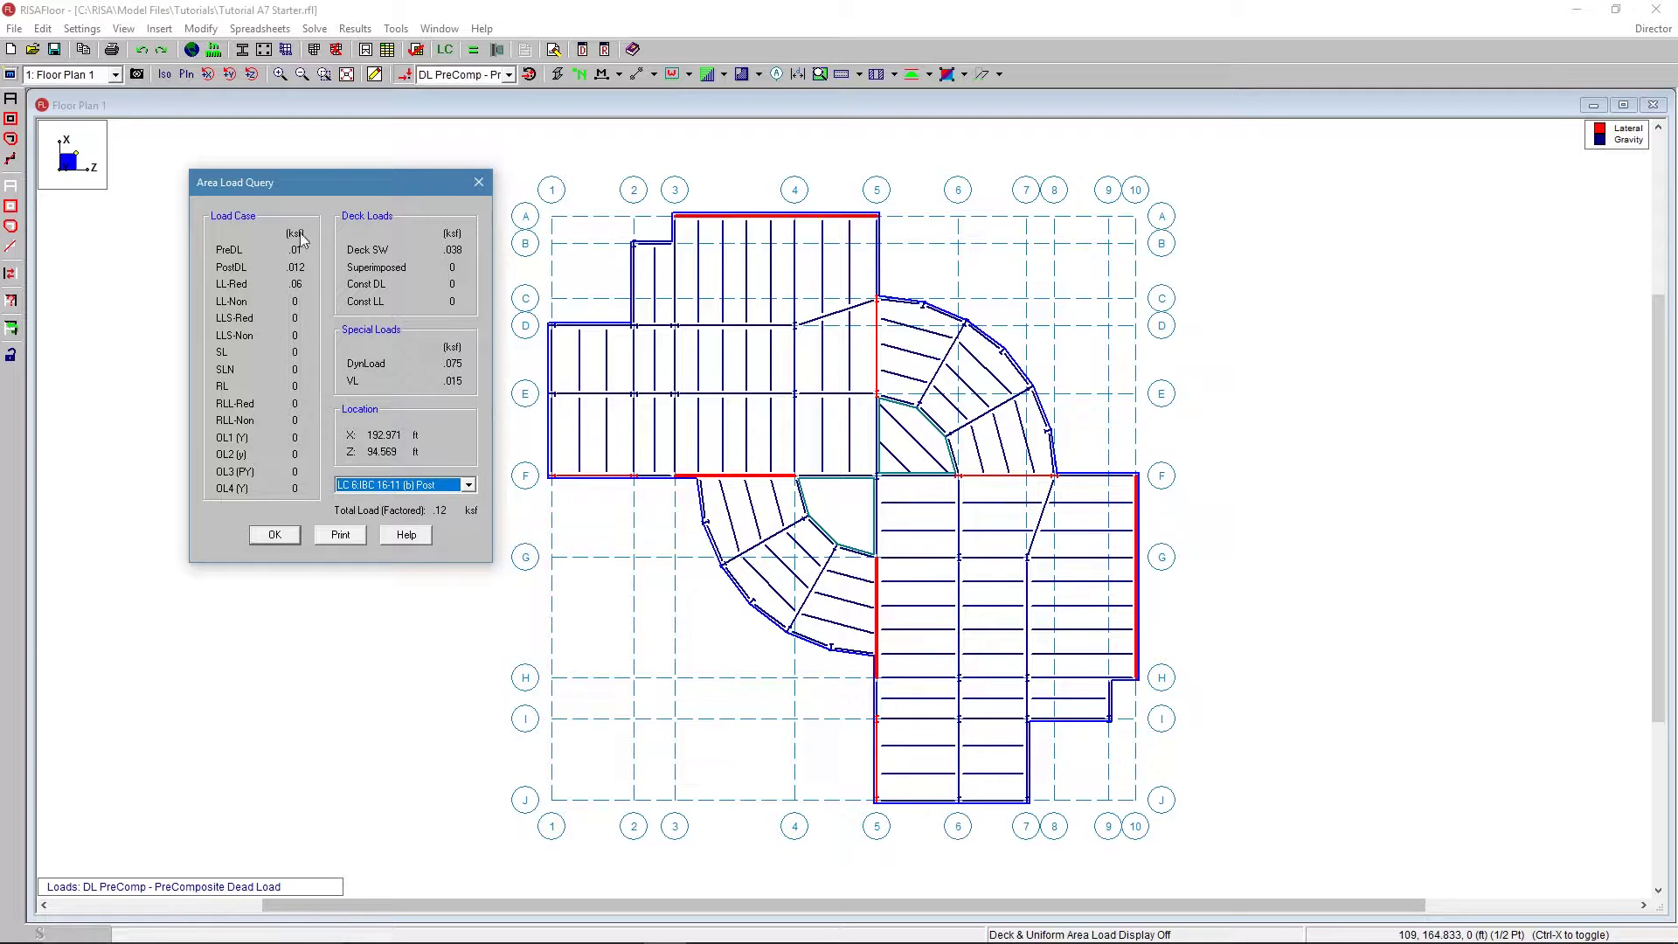
pyautogui.click(277, 540)
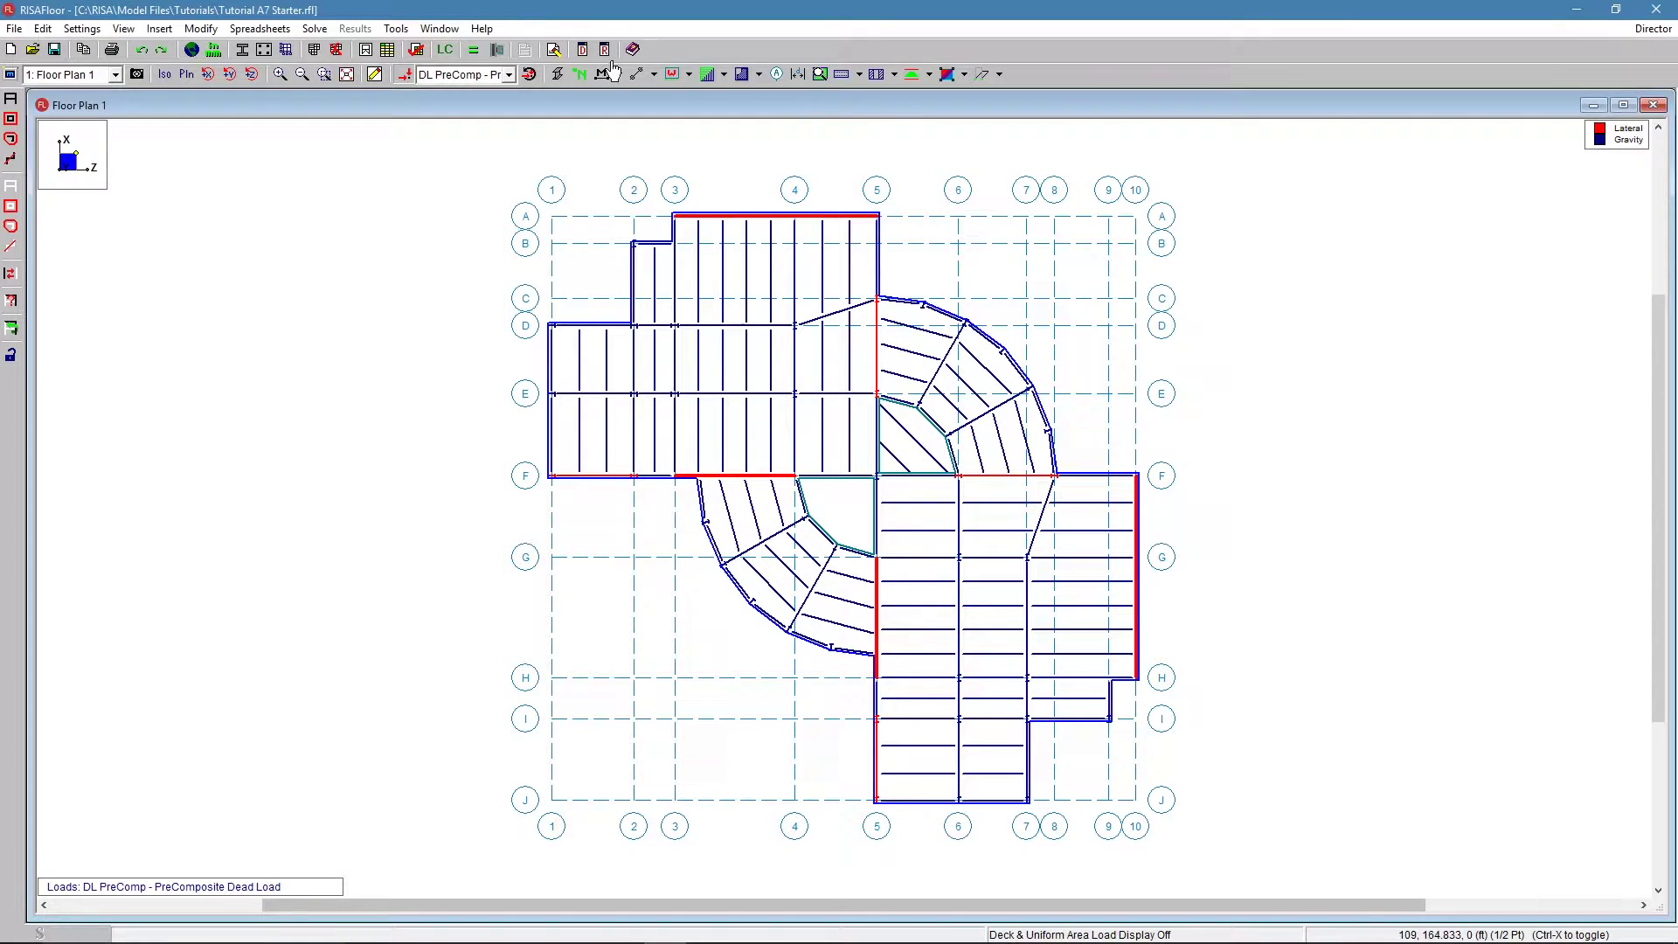
# - Review the Load Combinations spreadsheet, selecting the IBC 16-9 Post row, then close it
pyautogui.click(582, 51)
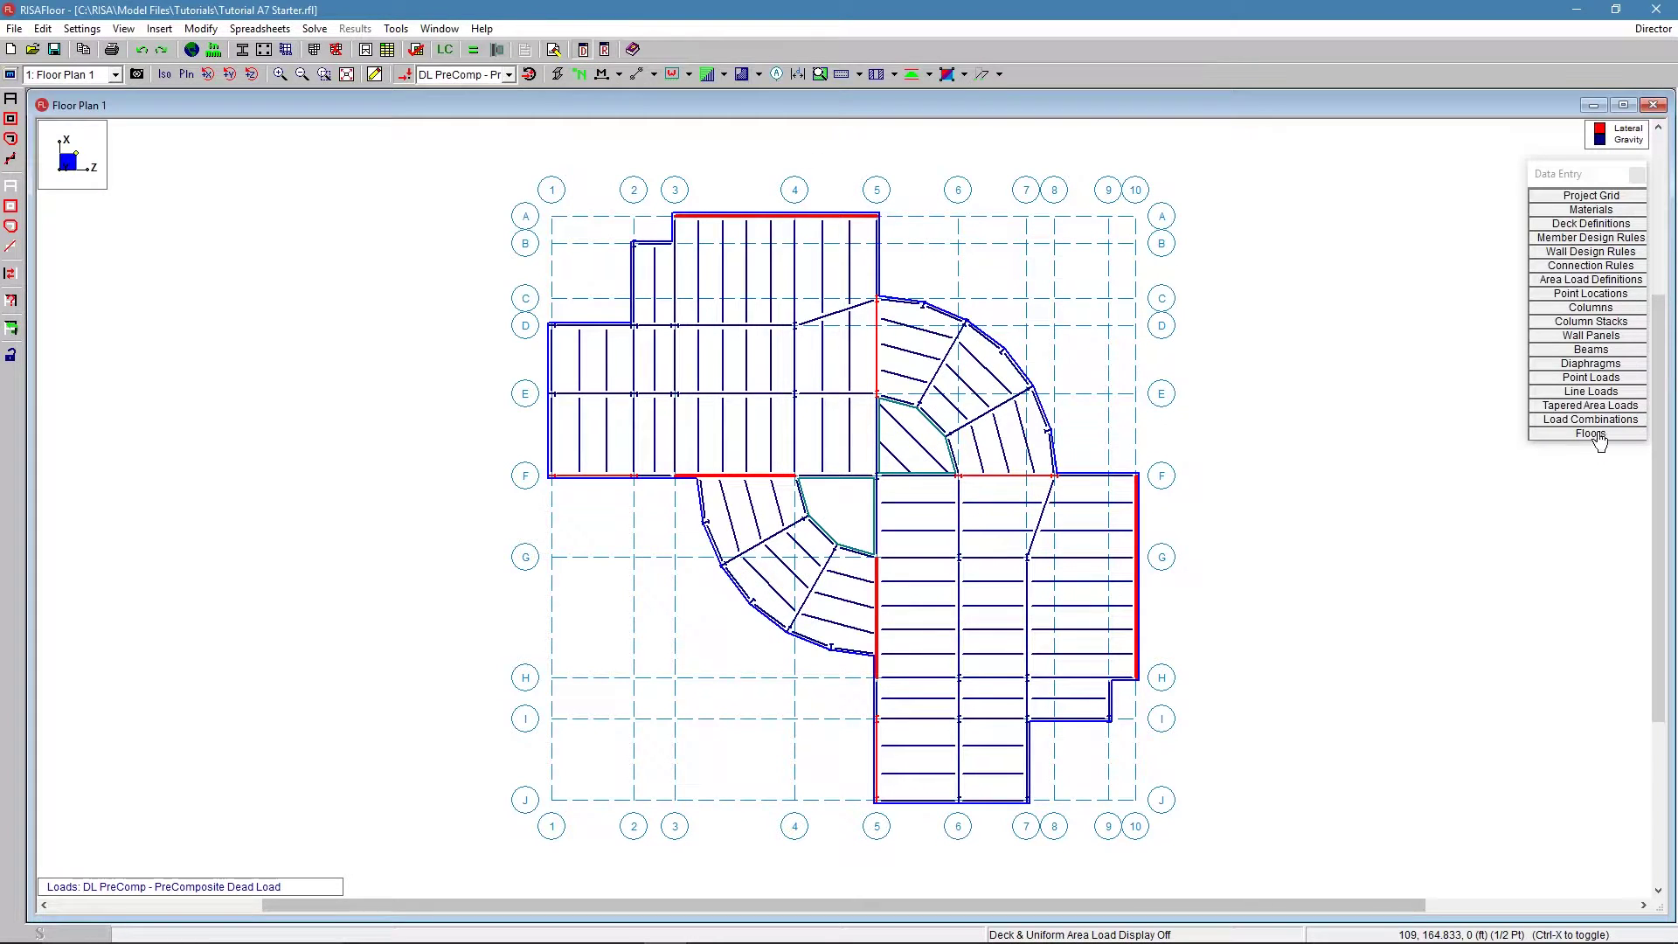
pyautogui.click(1600, 421)
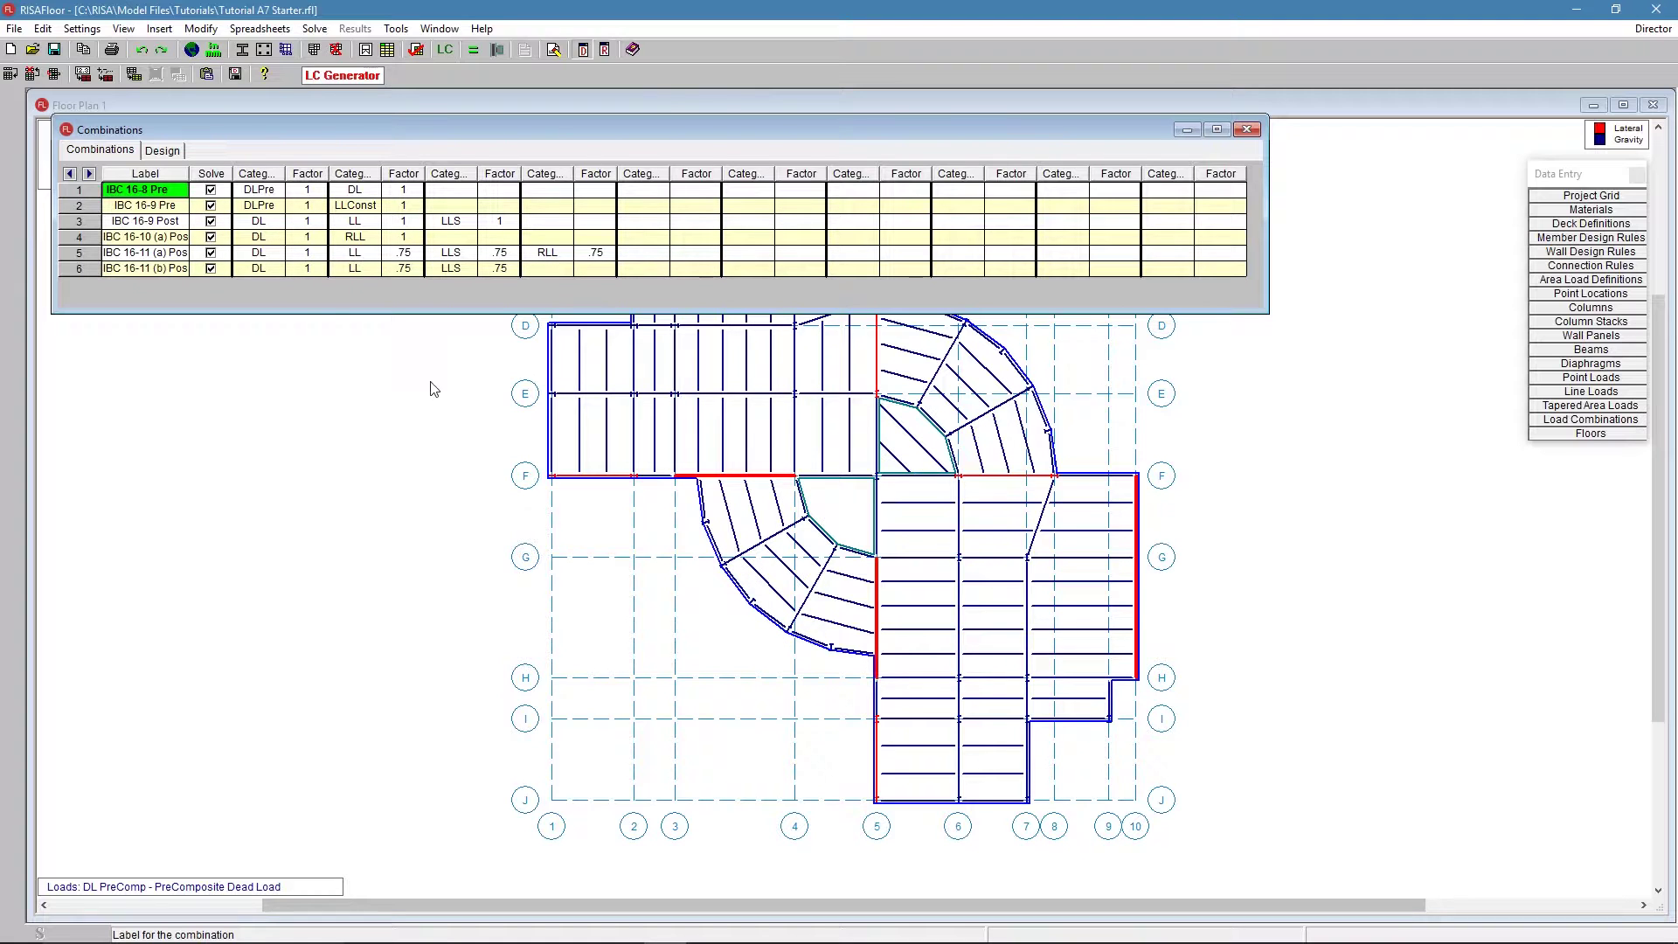
pyautogui.click(80, 222)
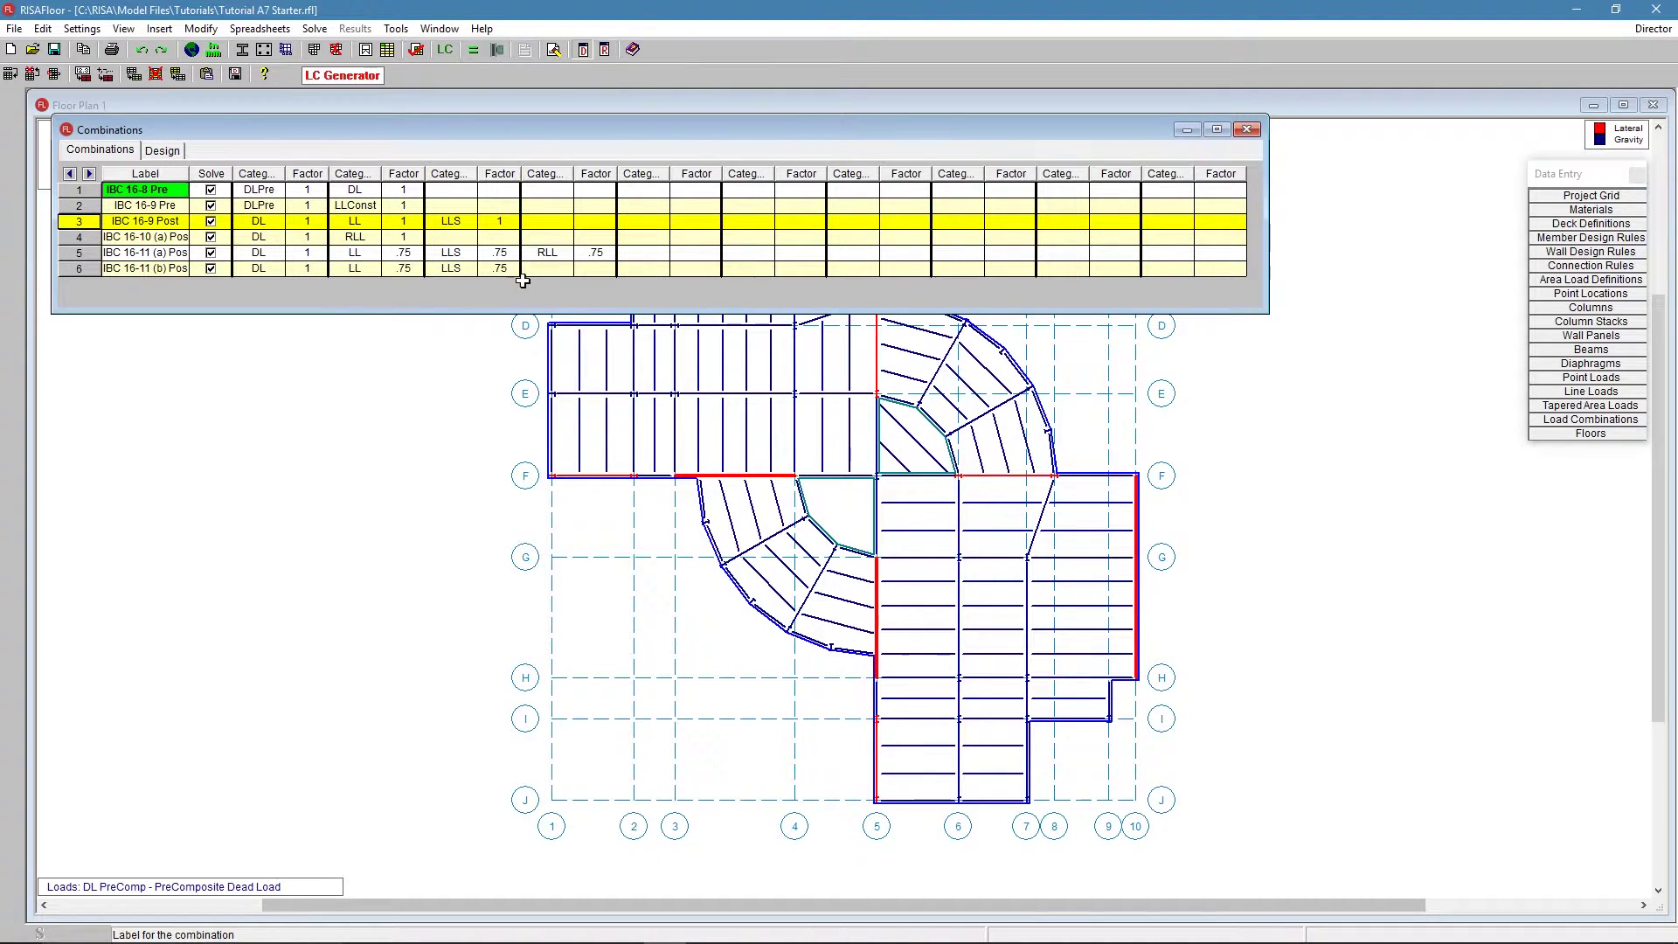
pyautogui.click(1247, 129)
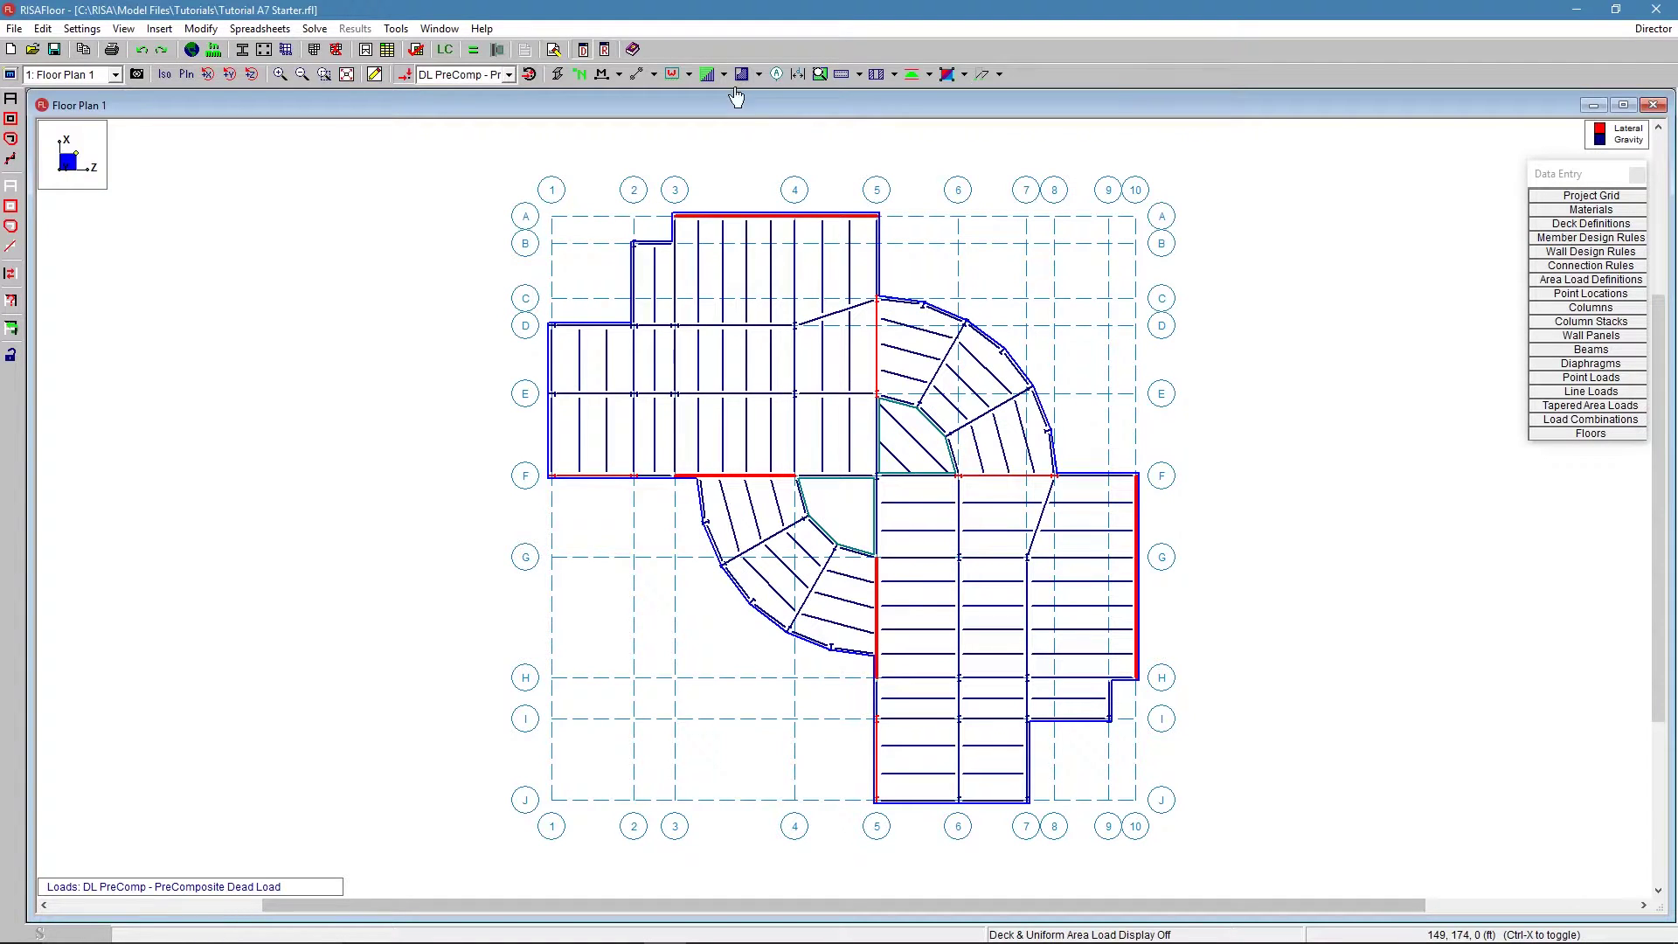
pyautogui.click(759, 74)
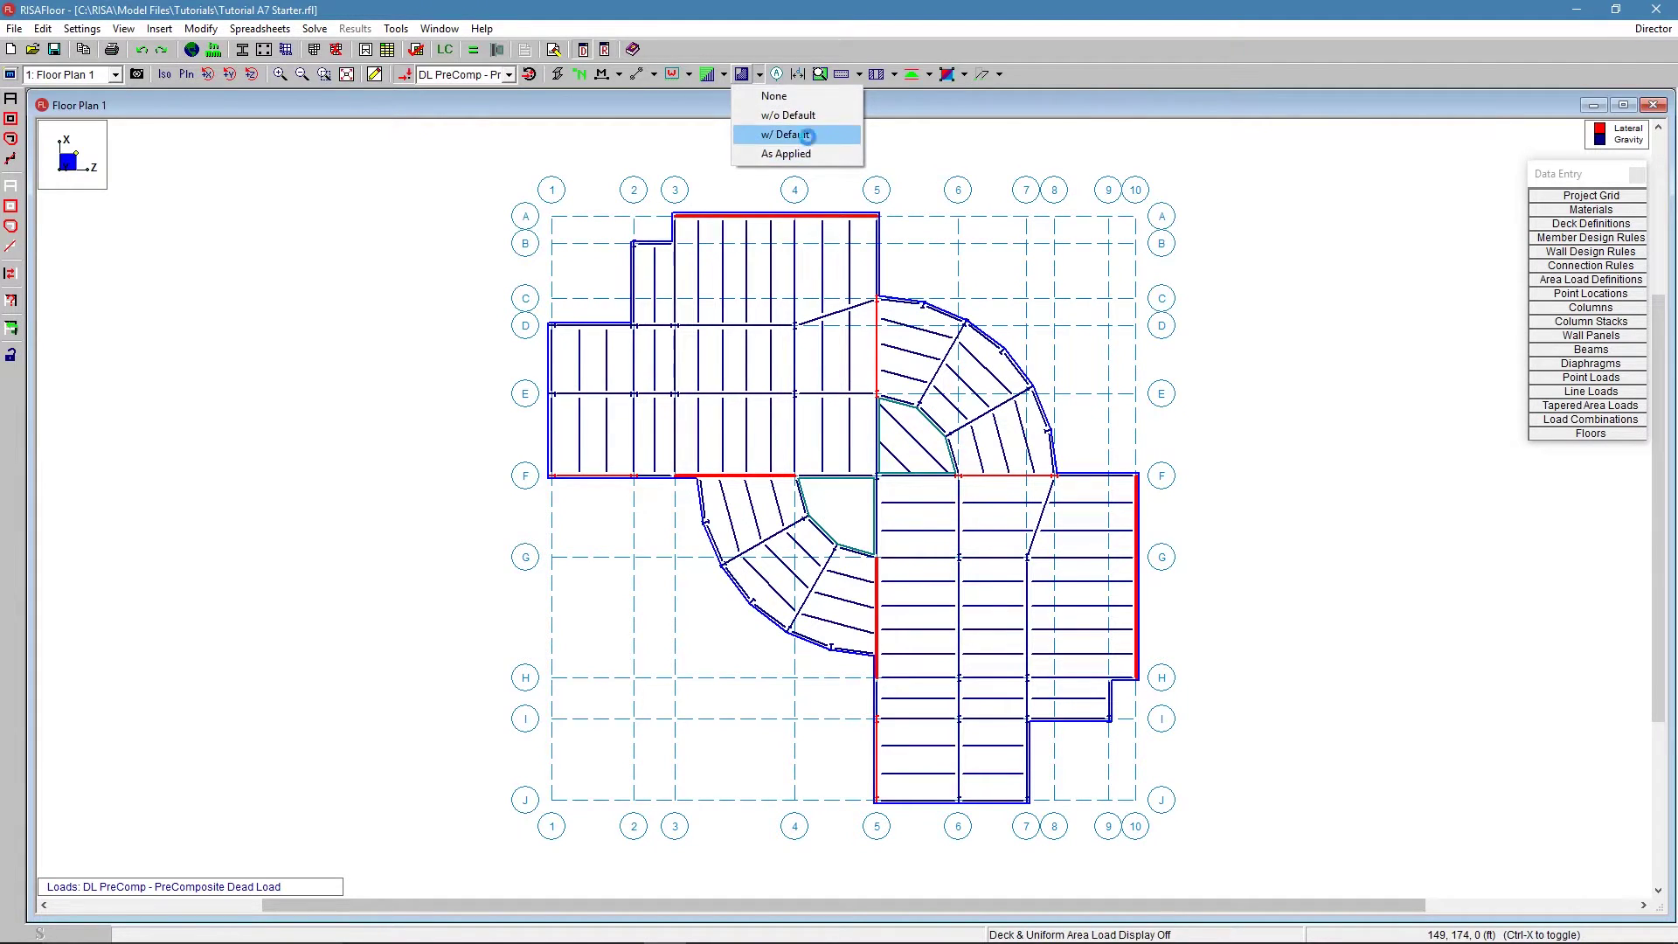
# - Show area loads with defaults and query the green region near grid 7 for LC 2 and LC 4
pyautogui.click(784, 134)
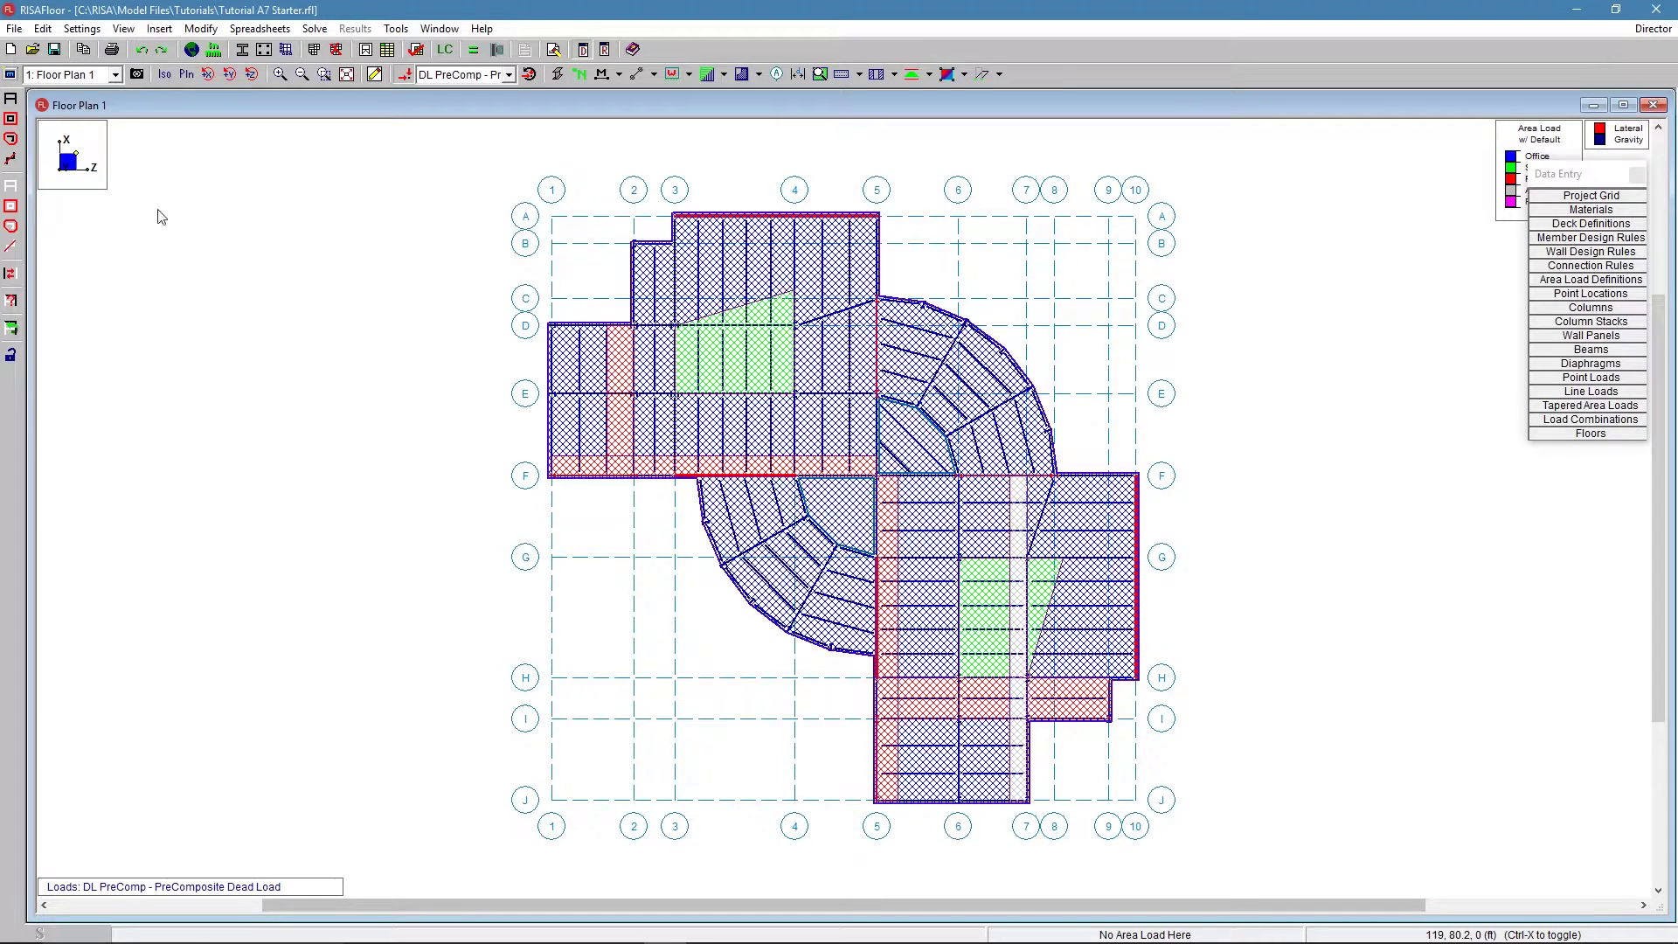
pyautogui.click(819, 74)
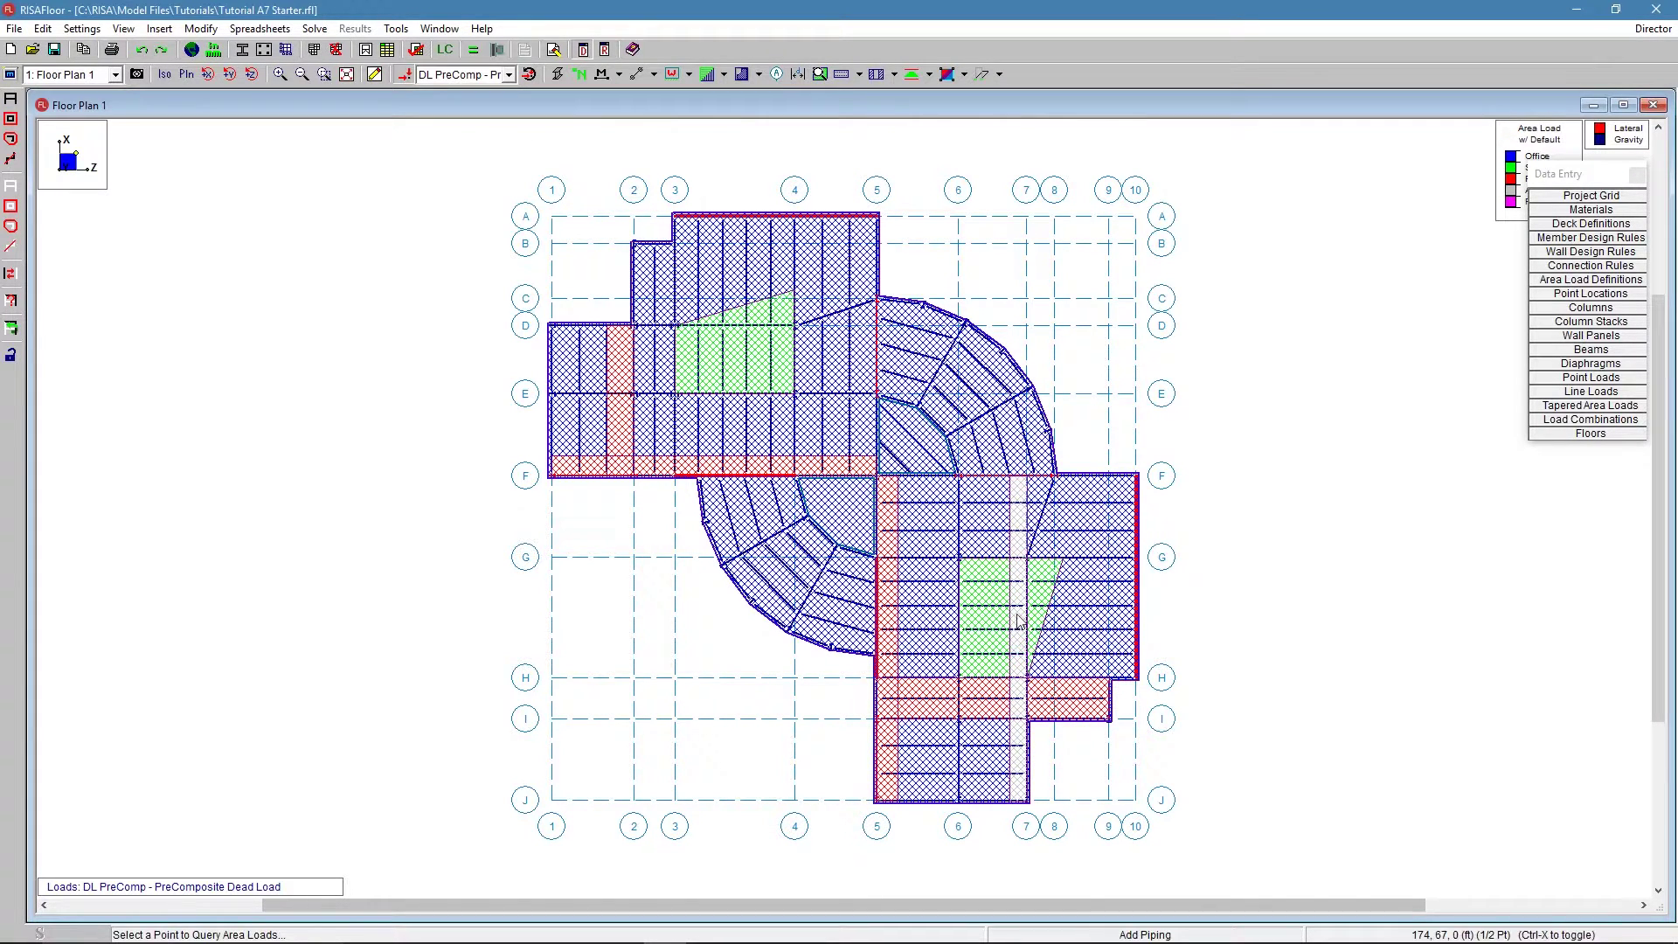
pyautogui.click(1018, 622)
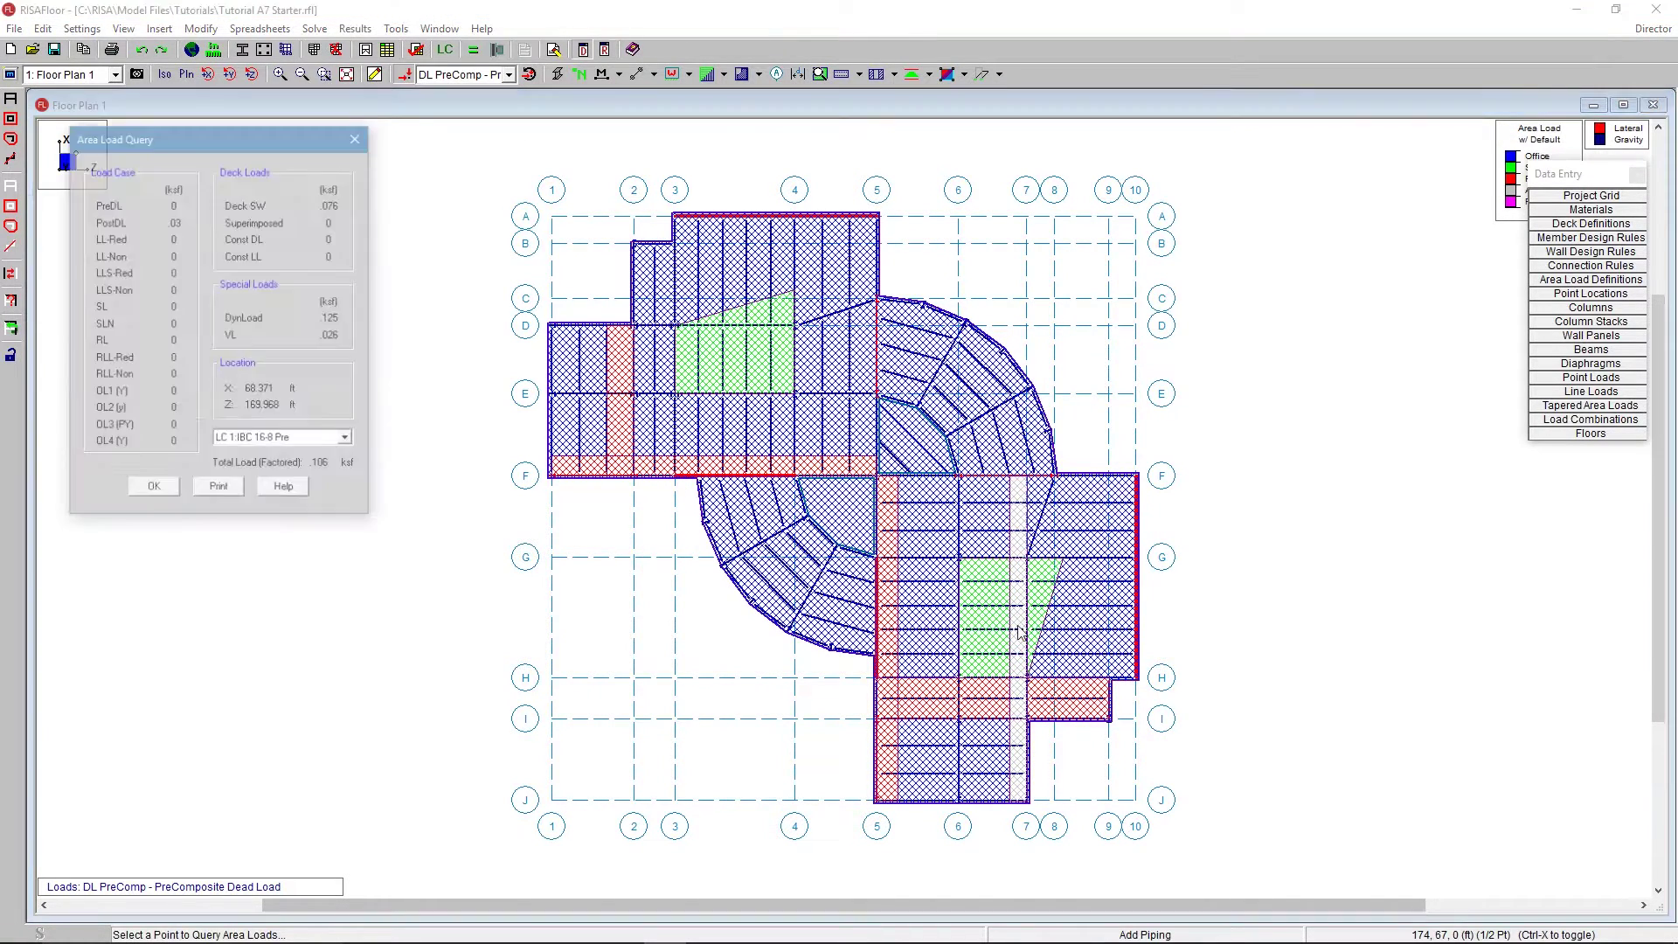
pyautogui.click(280, 442)
pyautogui.click(281, 470)
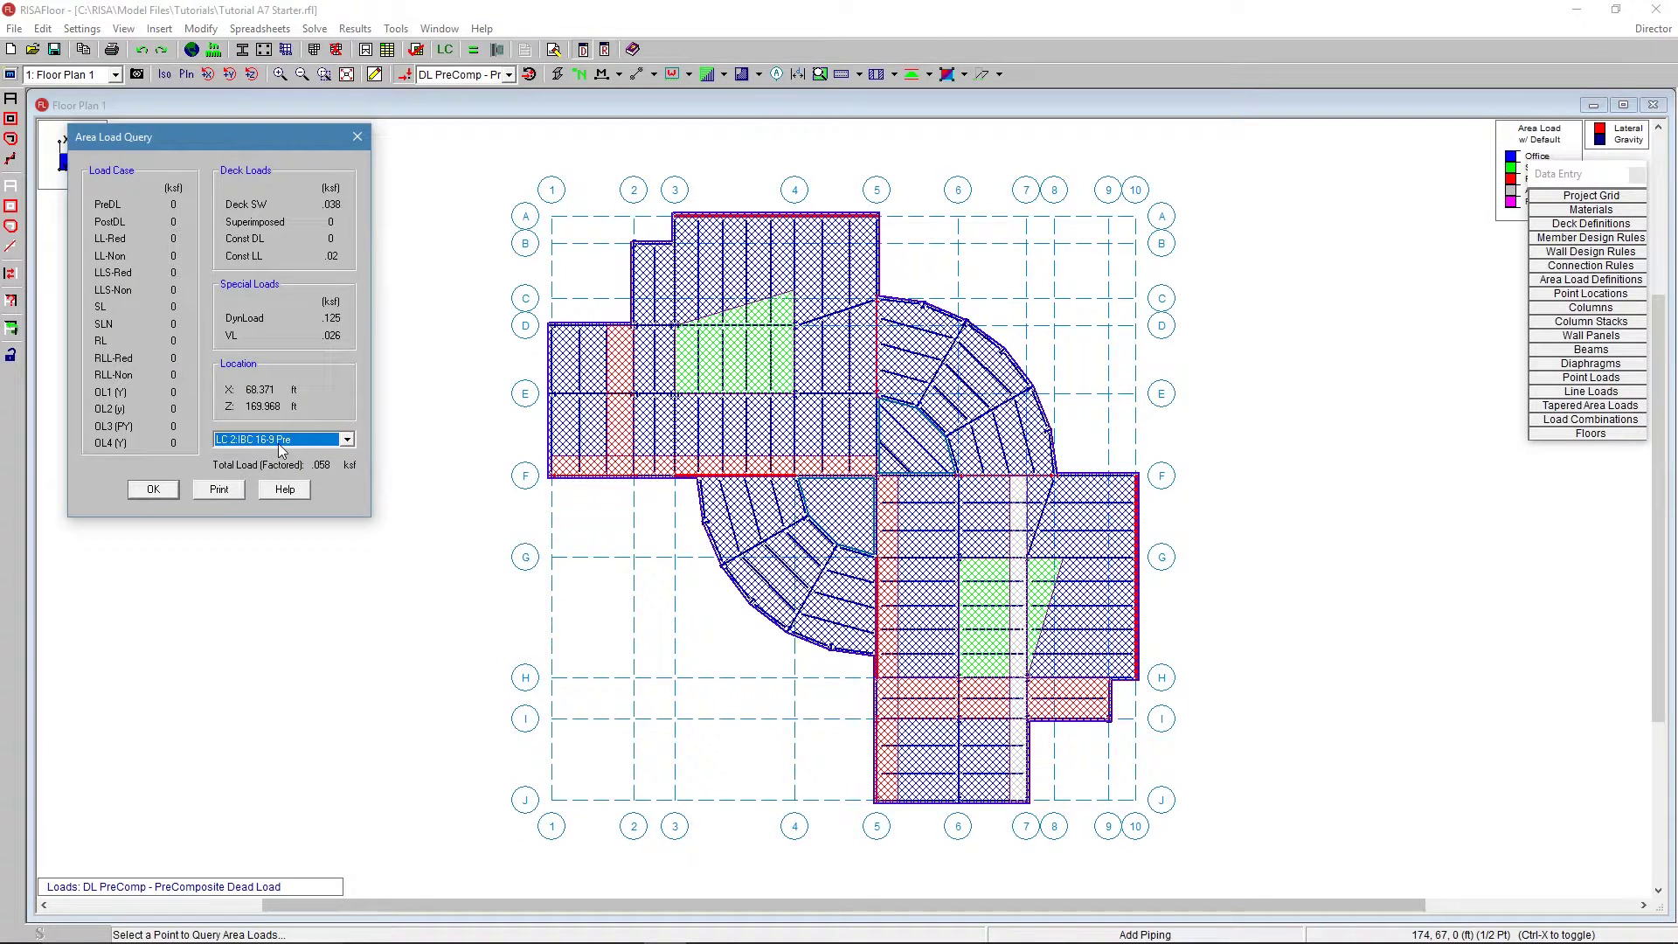
pyautogui.click(280, 442)
pyautogui.click(292, 478)
pyautogui.click(271, 440)
pyautogui.click(153, 490)
# - Query another floor point for LC 2, LC 4 and LC 5, then an unloaded point off the slab
pyautogui.click(625, 420)
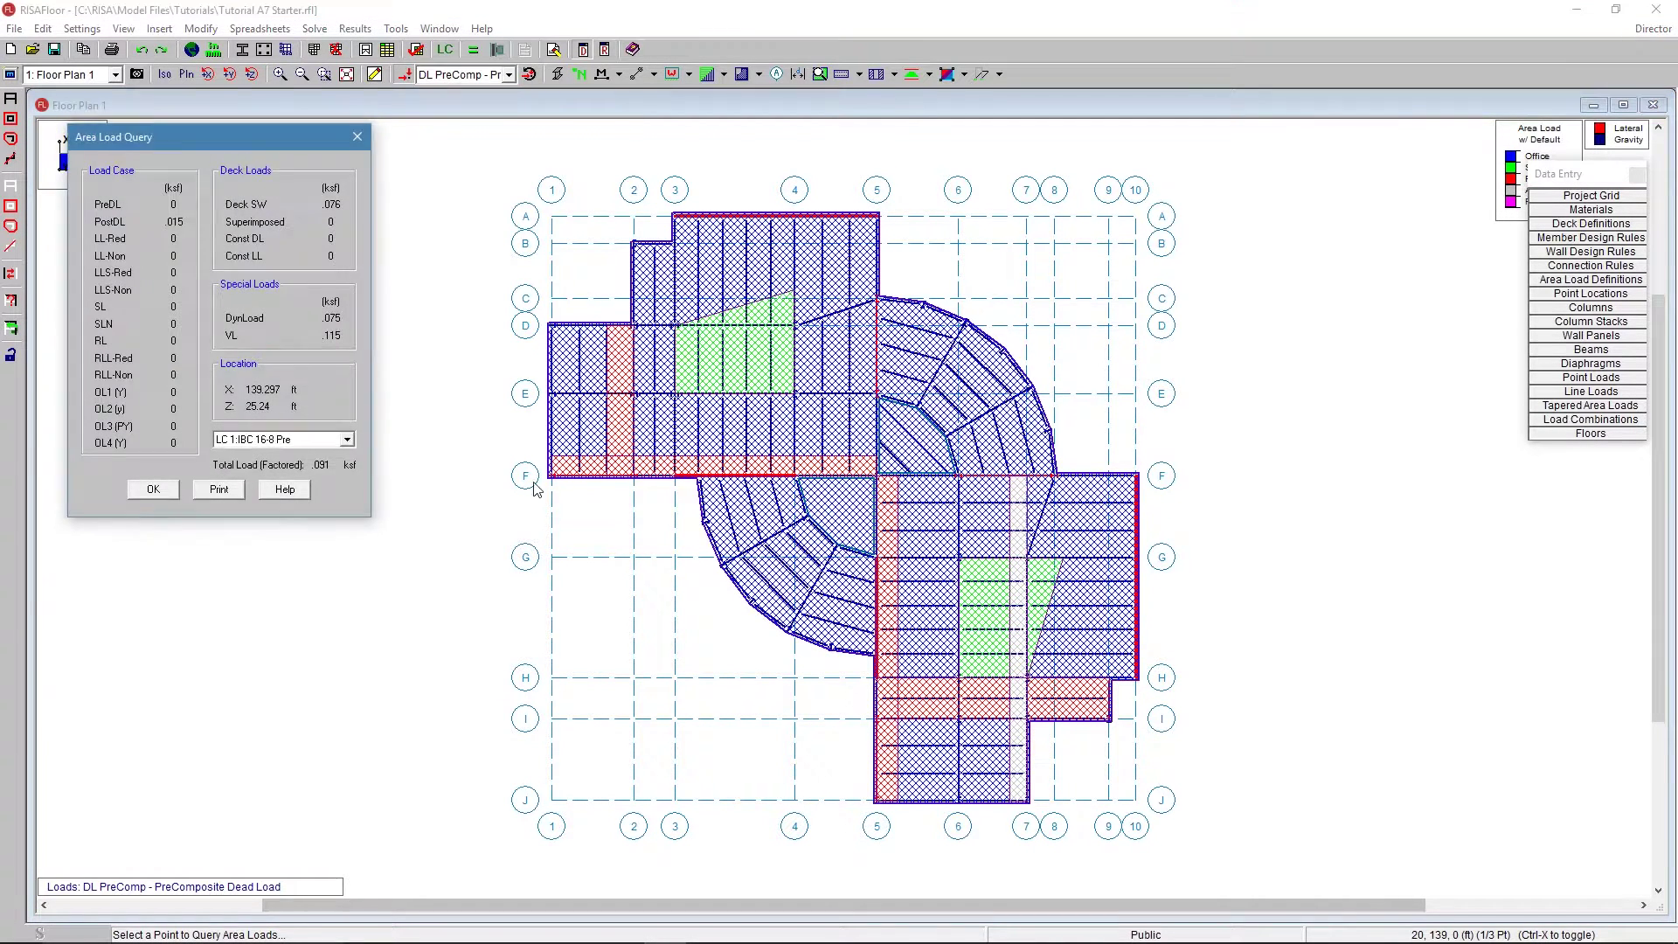
pyautogui.click(284, 442)
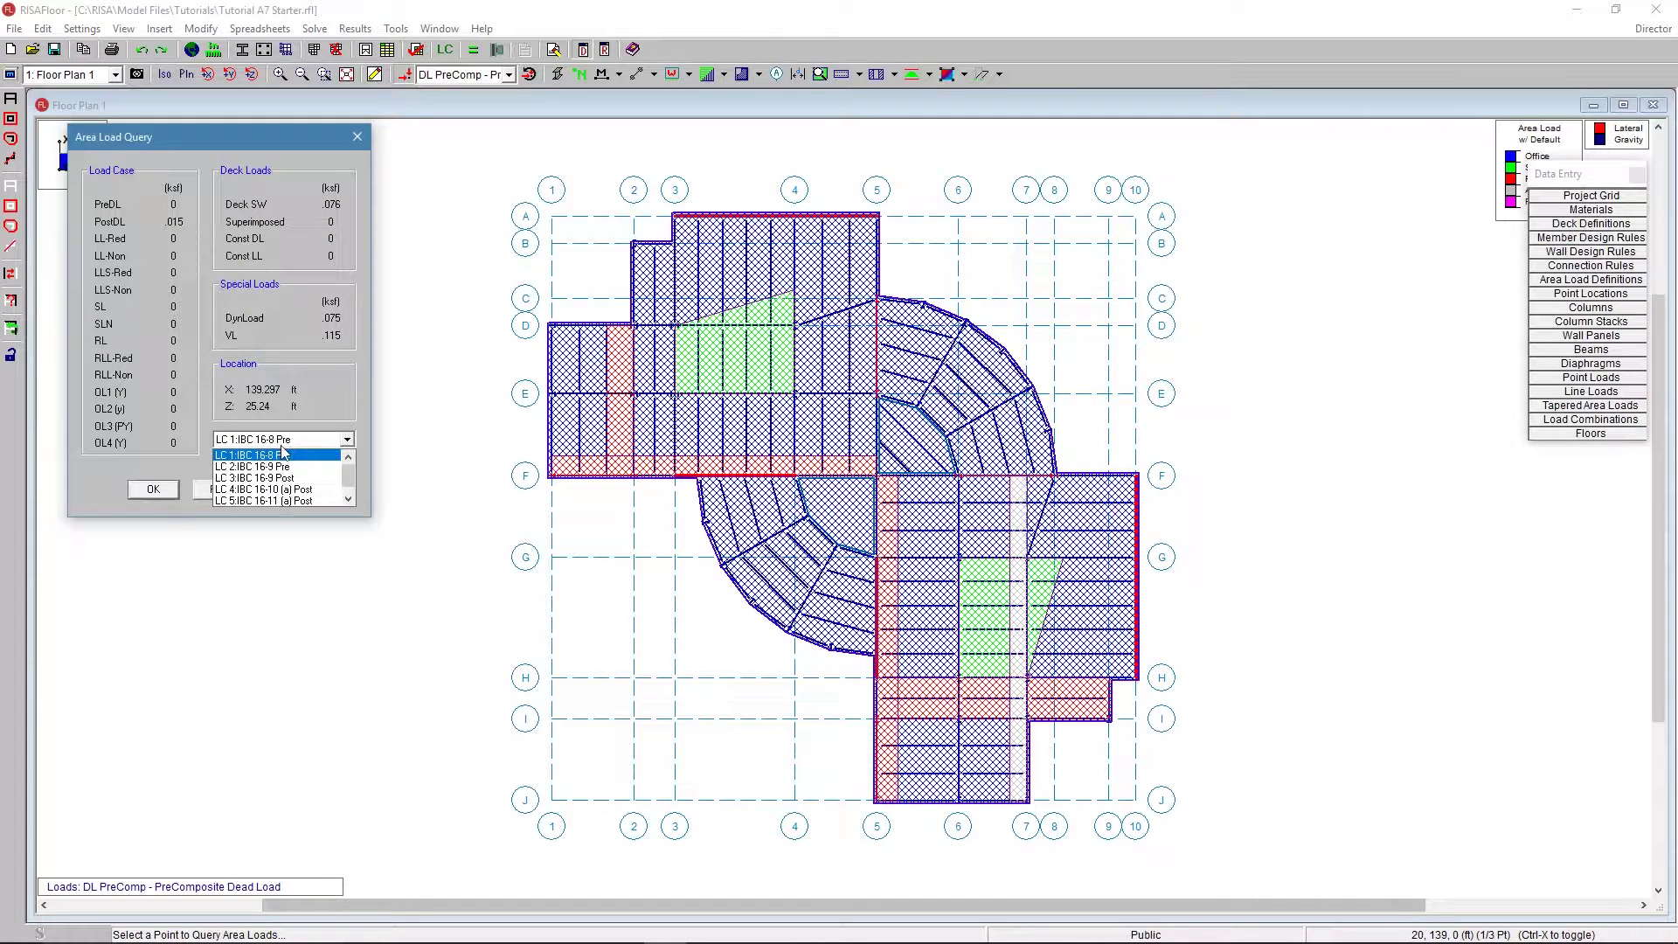
pyautogui.click(279, 473)
pyautogui.click(284, 441)
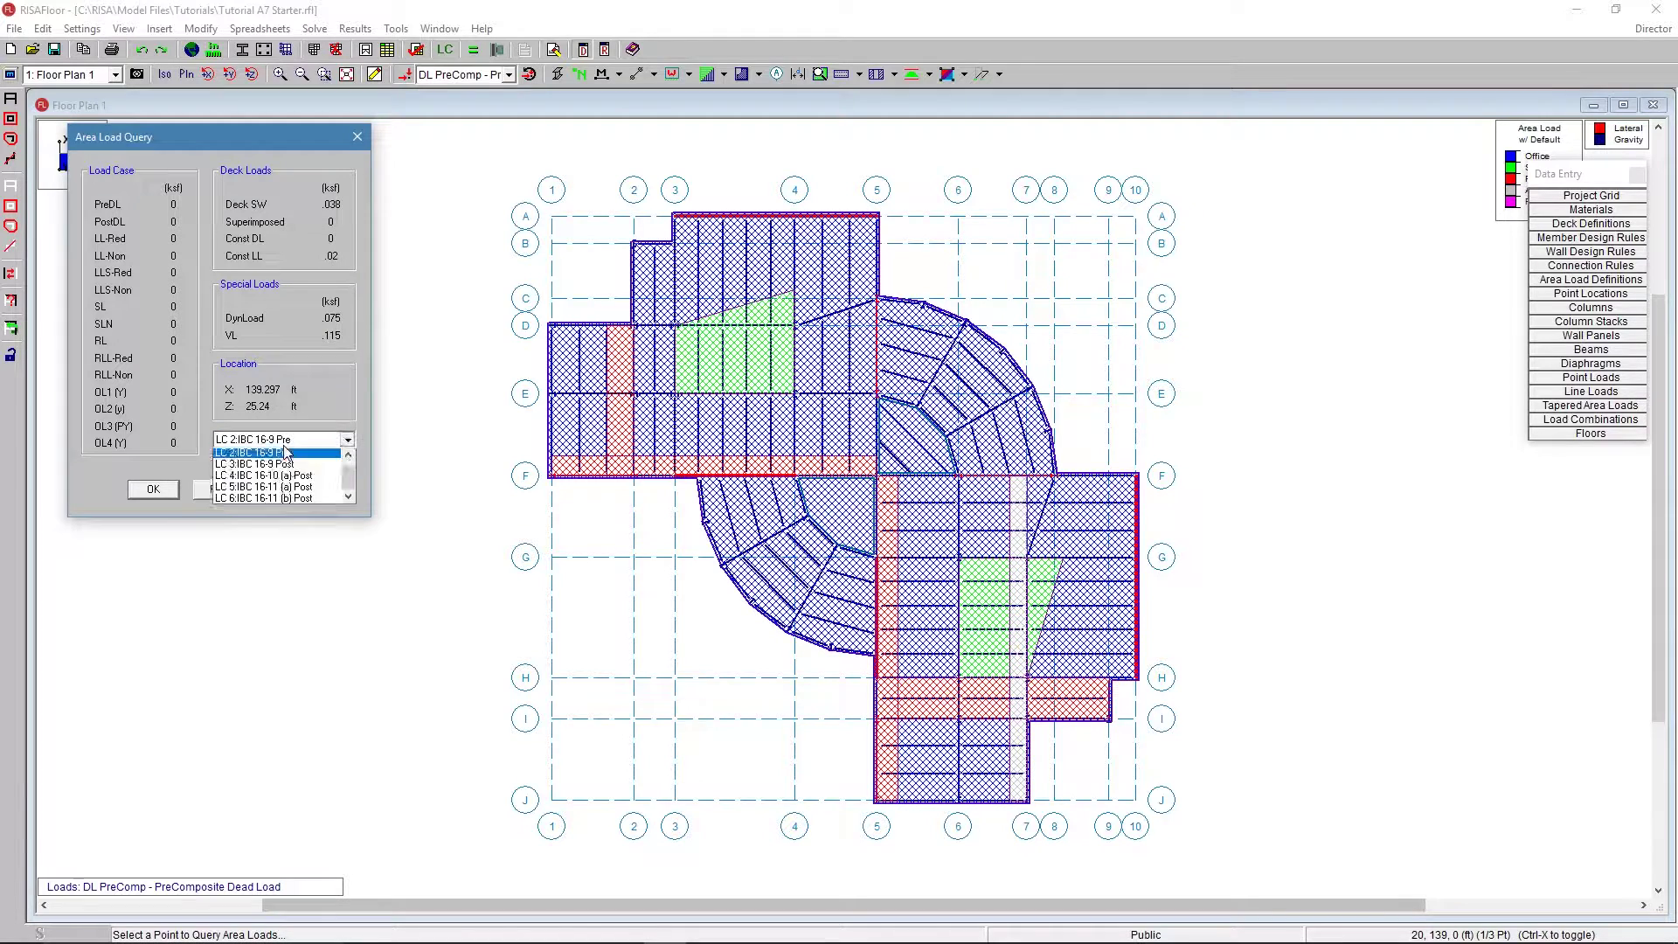
pyautogui.click(288, 483)
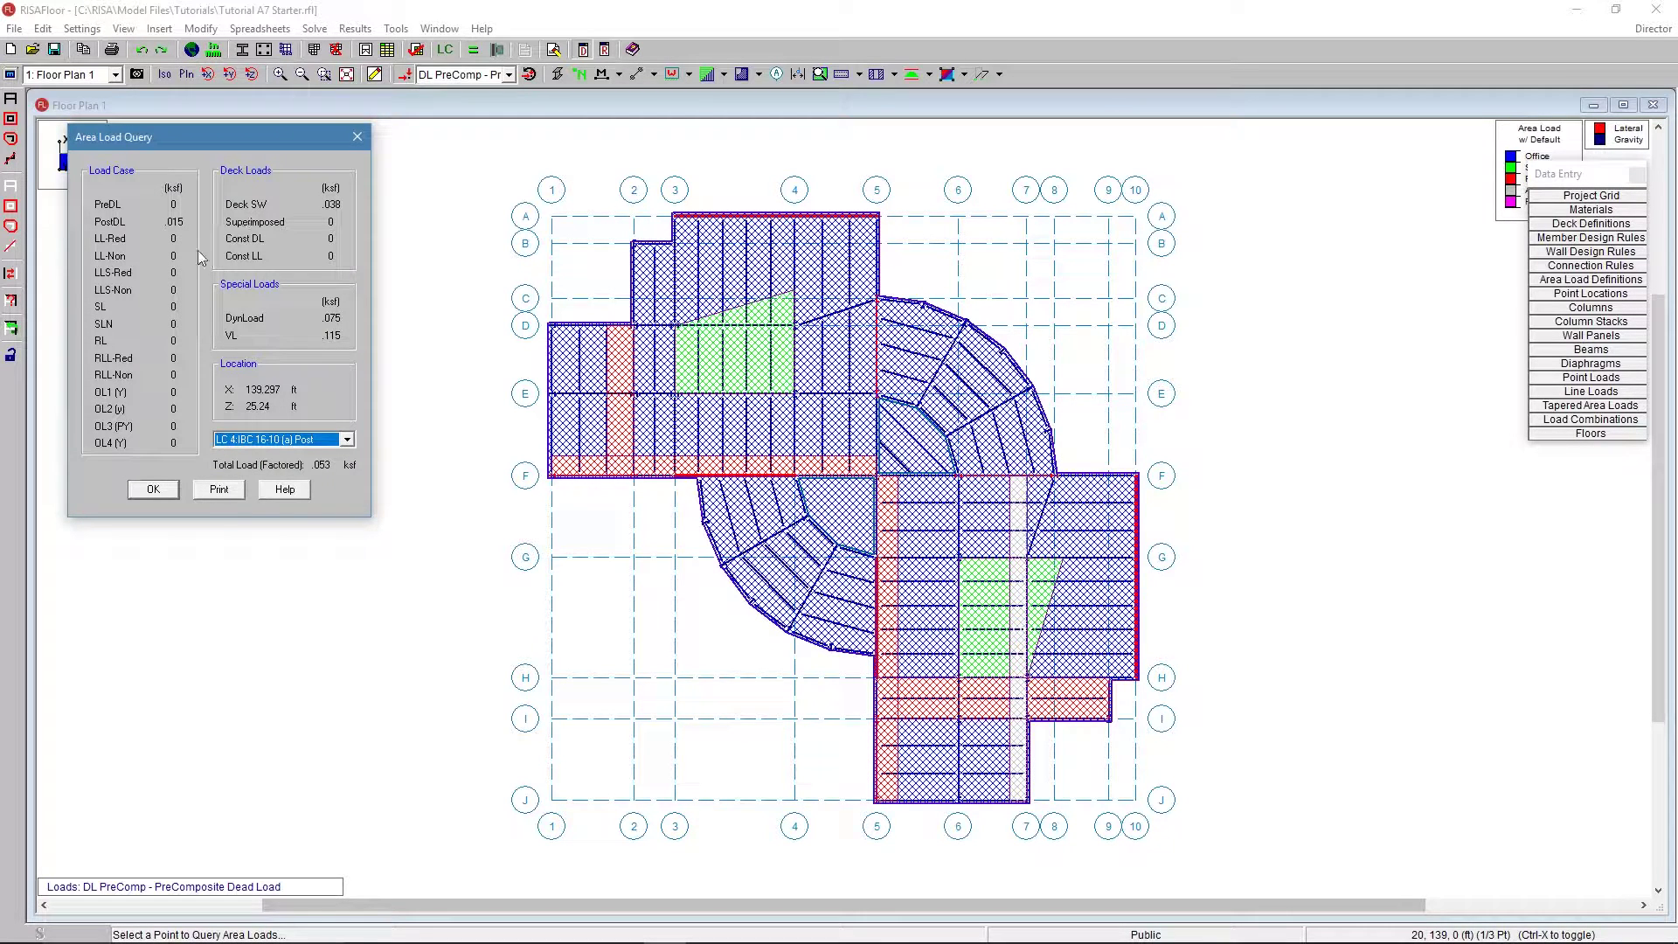
pyautogui.click(308, 439)
pyautogui.click(308, 489)
pyautogui.click(153, 489)
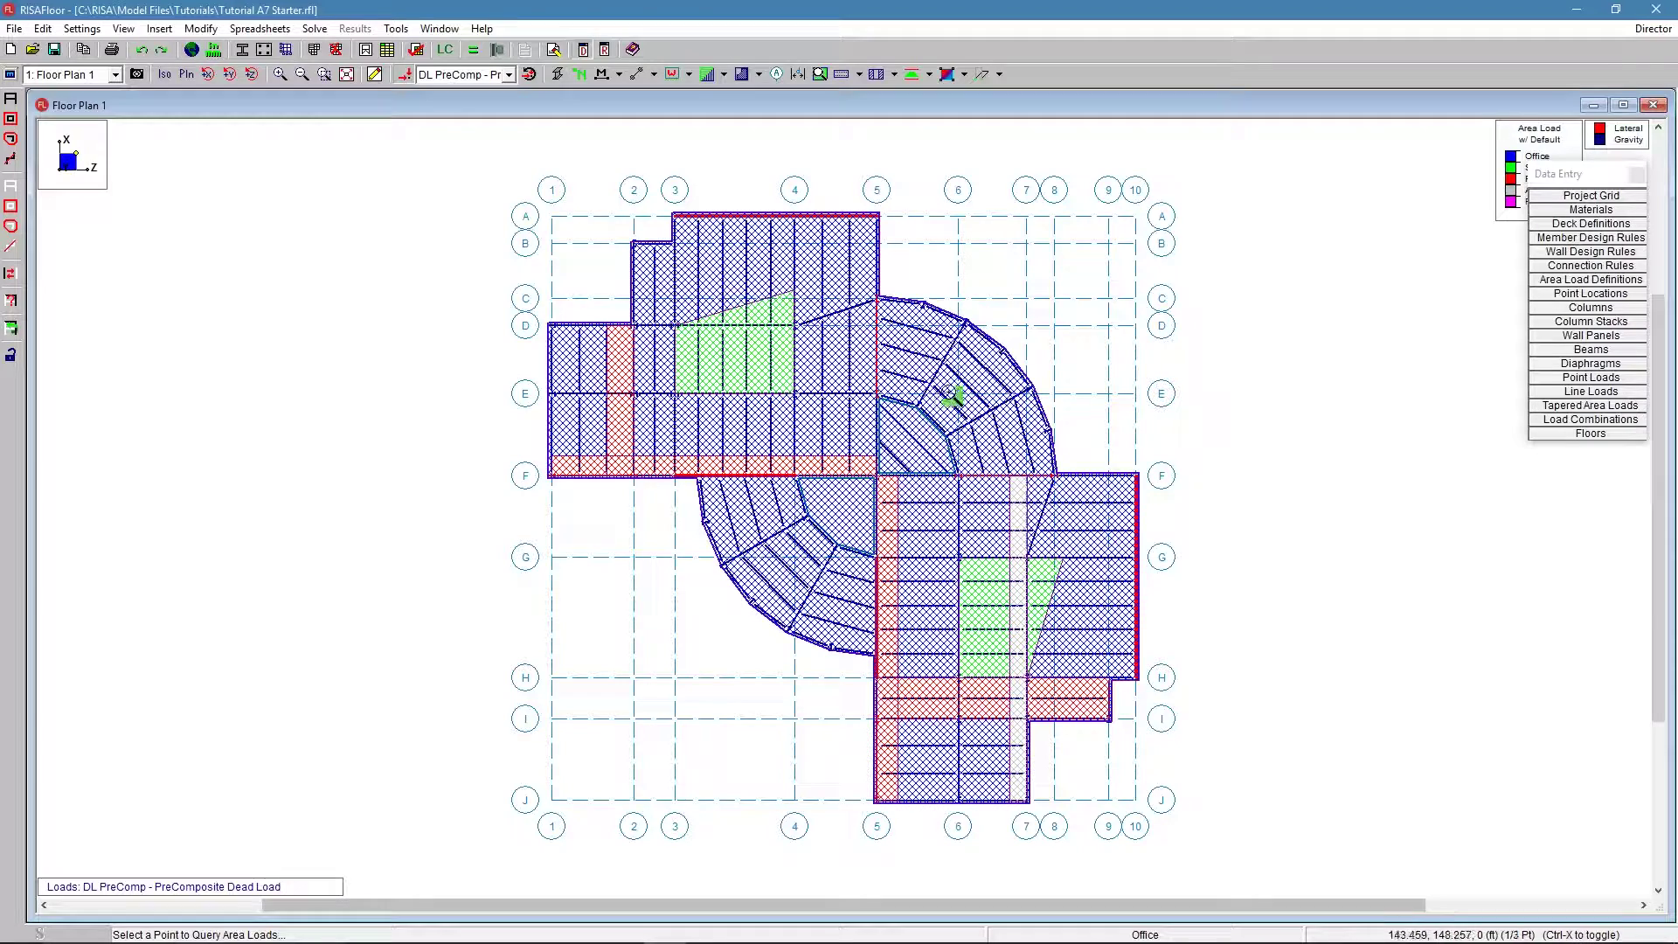
pyautogui.click(712, 630)
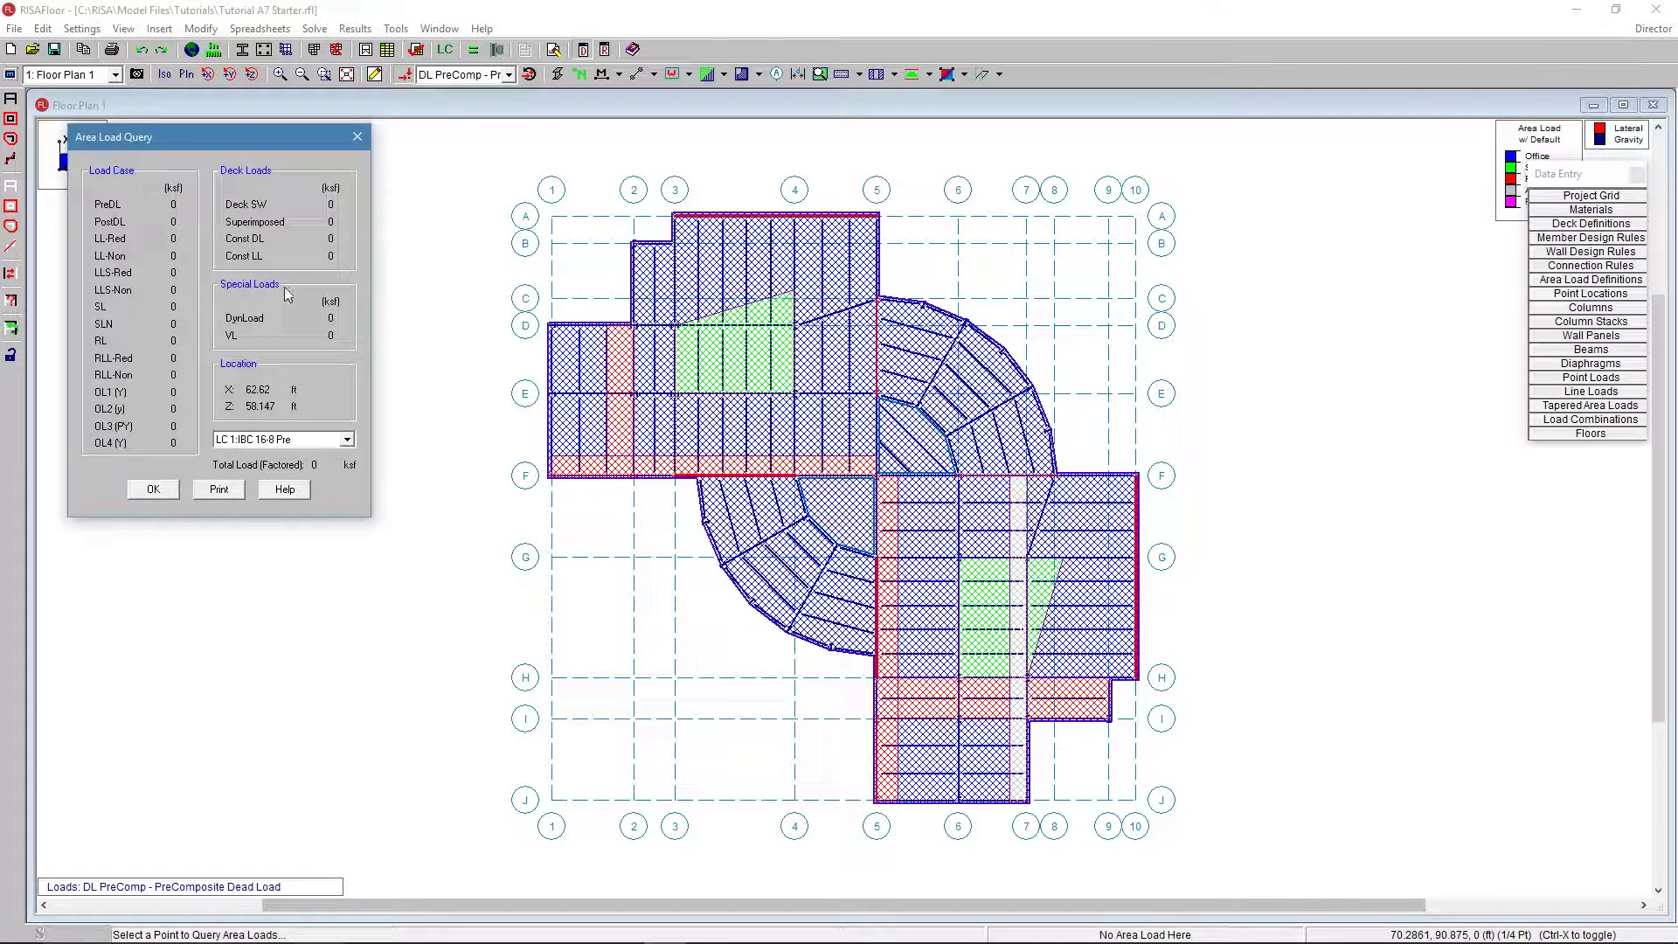
pyautogui.click(154, 490)
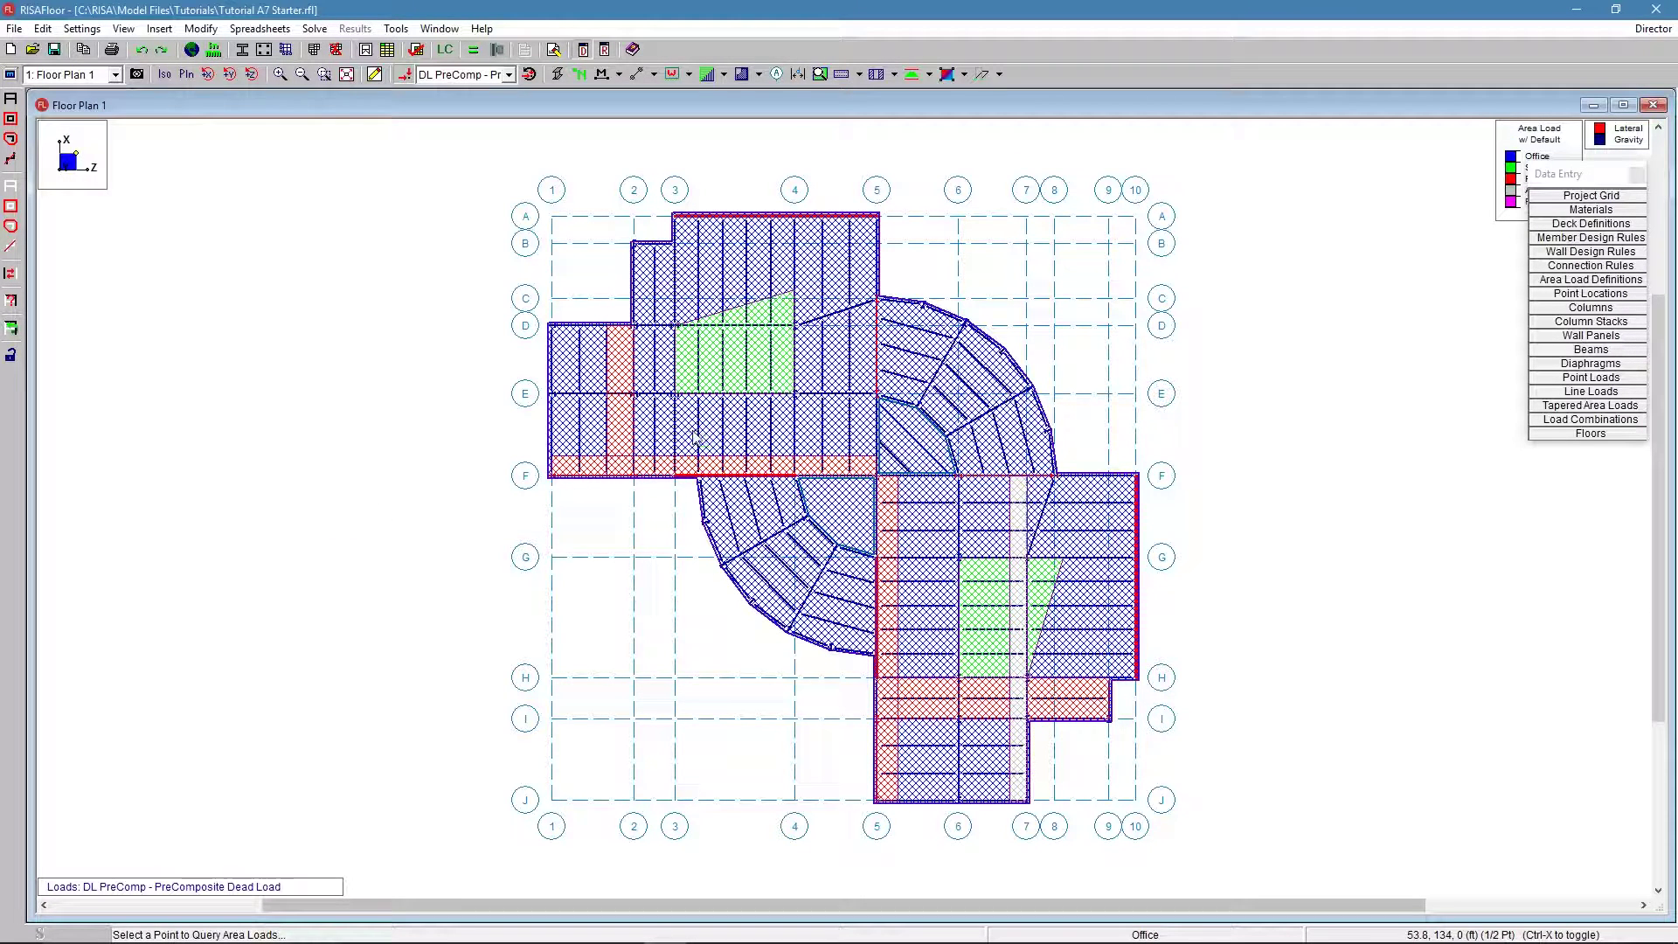